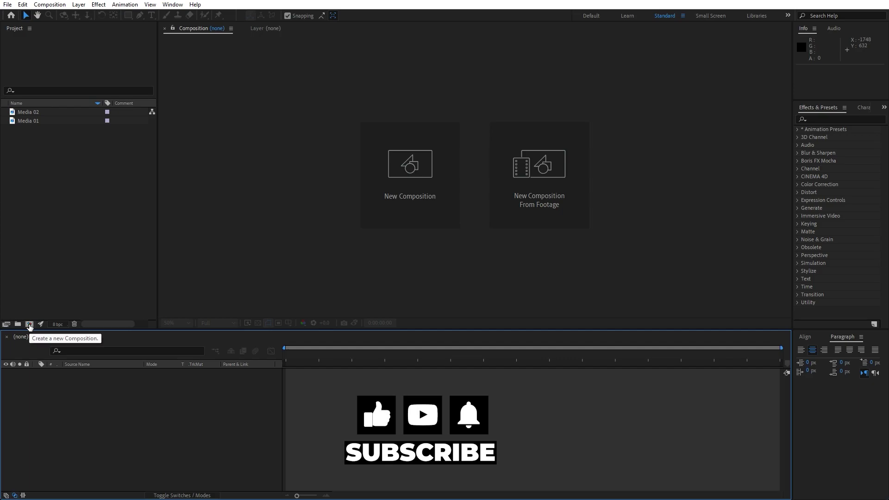
Create the 1920×1080, 60 fps, 5-second Final comp and add Media 01 as its first layer.
{"action": "left_click", "coordinate": [29, 324]}
{"action": "type", "text": "Final"}
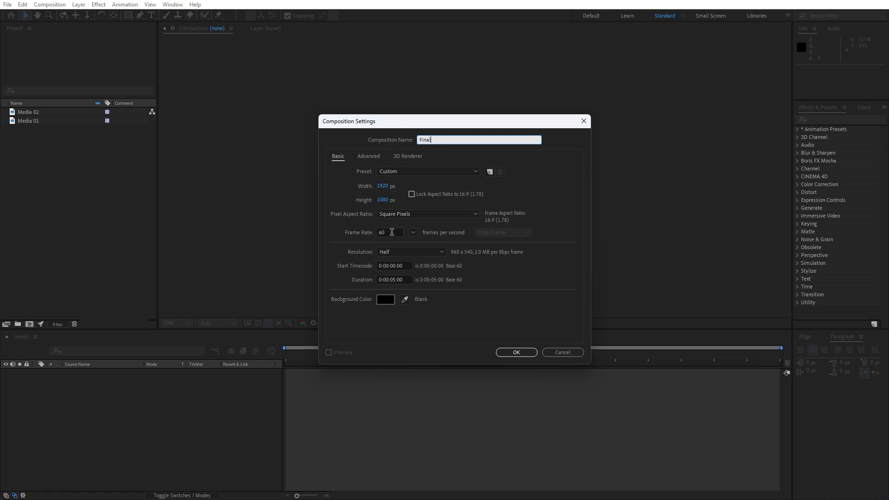
{"action": "left_click", "coordinate": [521, 354]}
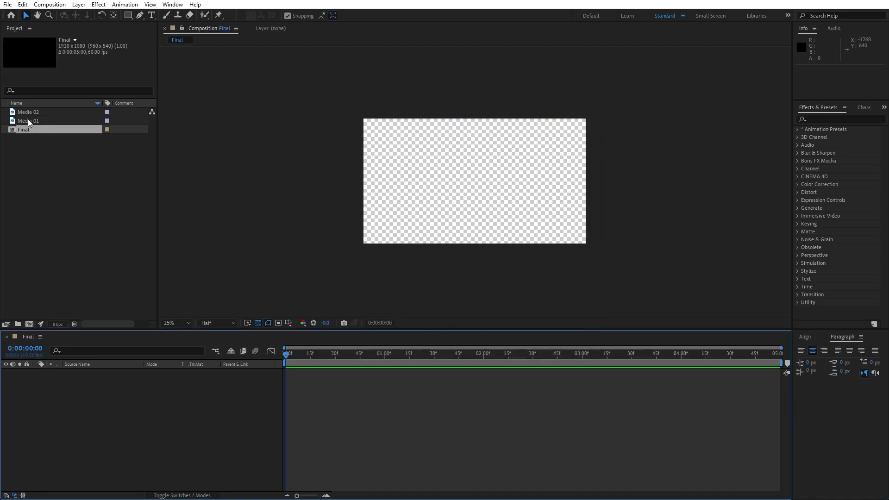
{"action": "left_click_drag", "start_coordinate": [31, 120], "coordinate": [144, 440]}
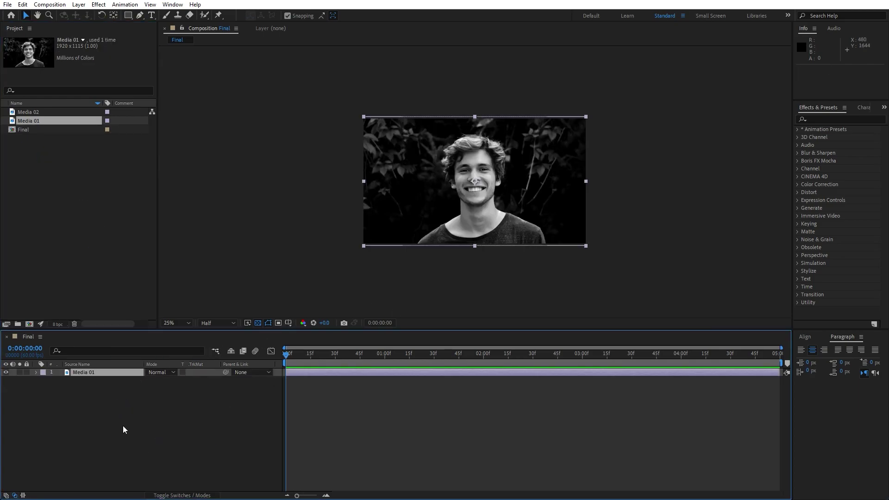
{"action": "left_click", "coordinate": [134, 409]}
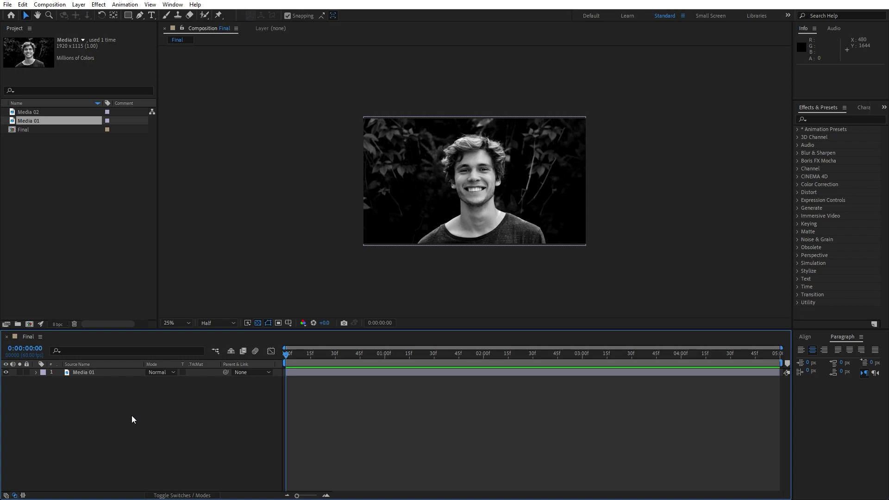
Add a white 3840×2160 Transition solid and drag its anchor point to the bottom-edge centre.
{"action": "right_click", "coordinate": [132, 415]}
{"action": "mouse_move", "coordinate": [171, 301]}
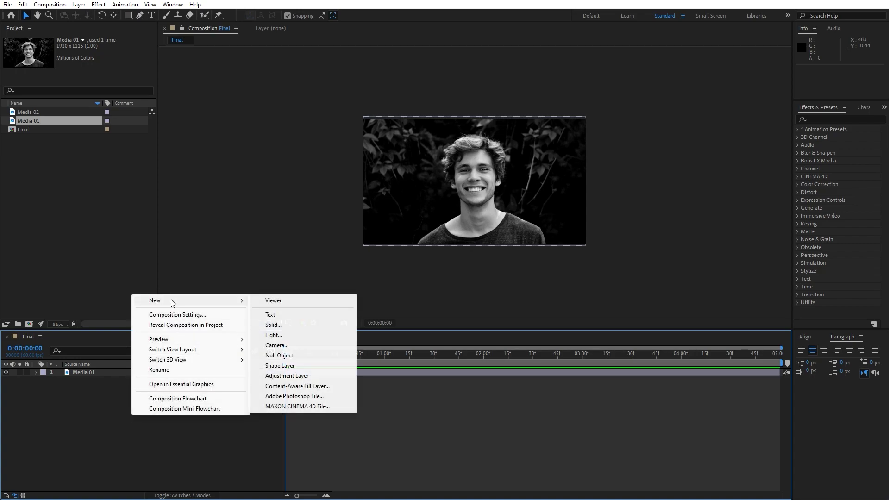
{"action": "left_click", "coordinate": [283, 325]}
{"action": "type", "text": "Transition"}
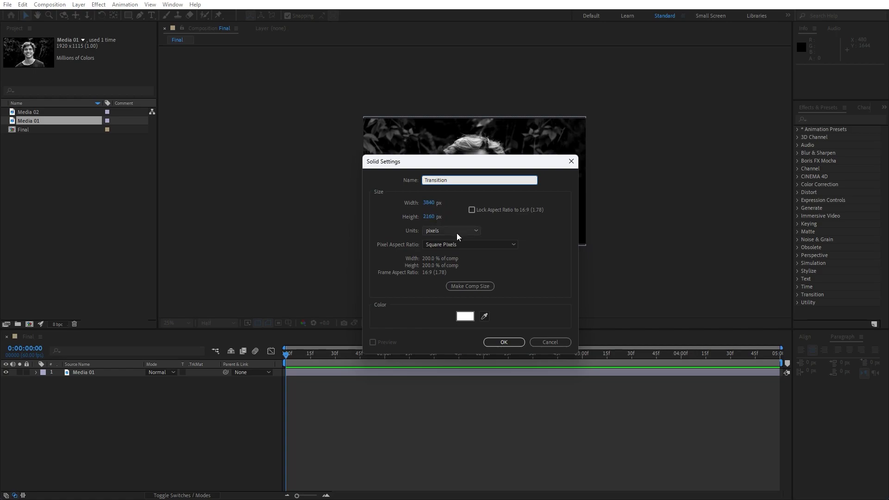
{"action": "left_click", "coordinate": [503, 342]}
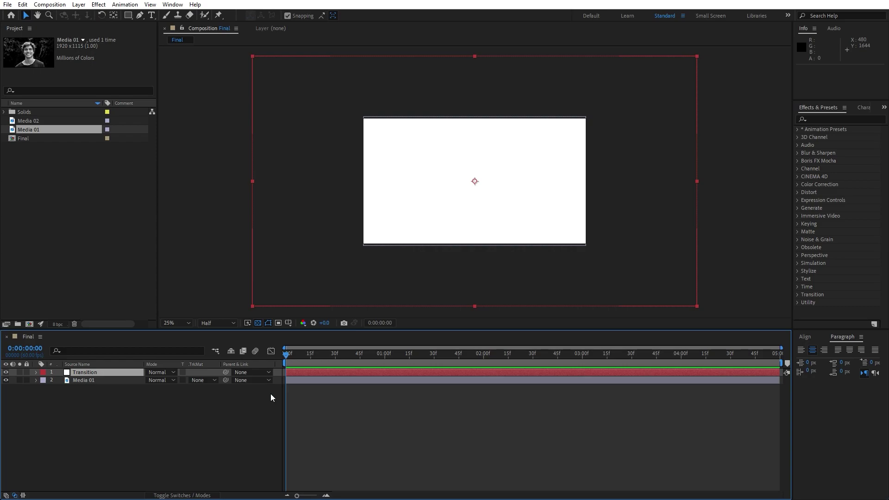
{"action": "key", "text": "y"}
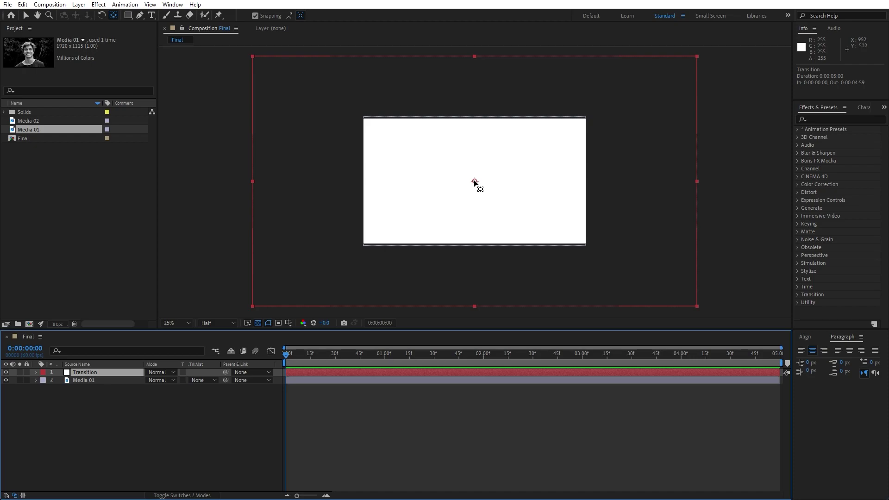
{"action": "left_click_drag", "start_coordinate": [474, 181], "coordinate": [475, 306]}
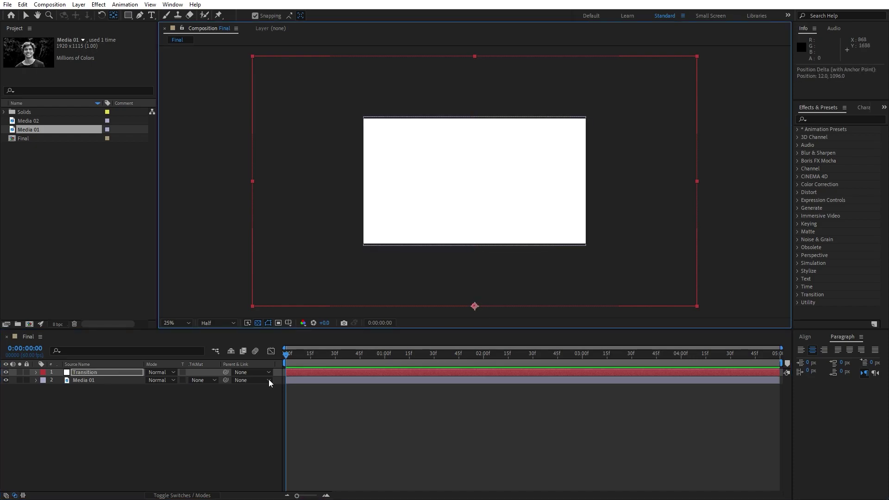
Set the Transition solid's Position Y to 1540.
{"action": "left_click", "coordinate": [93, 373]}
{"action": "key", "text": "p"}
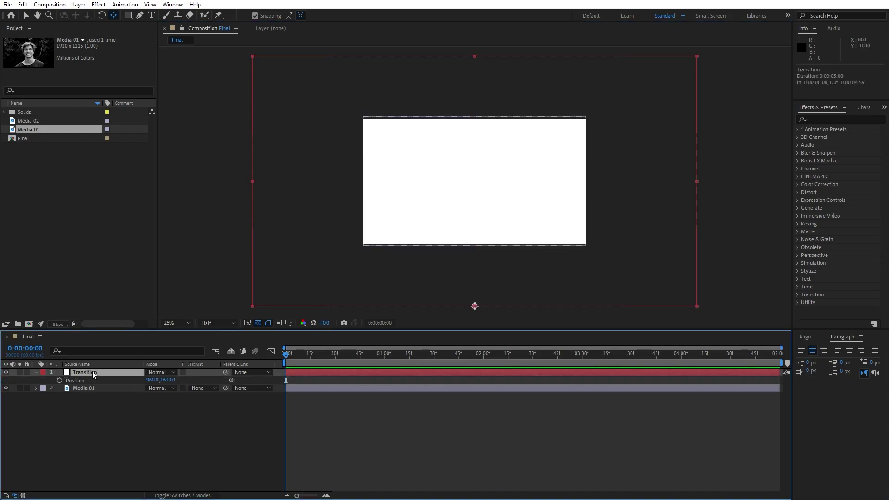
{"action": "left_click", "coordinate": [167, 380]}
{"action": "type", "text": "1540"}
{"action": "left_click", "coordinate": [151, 429]}
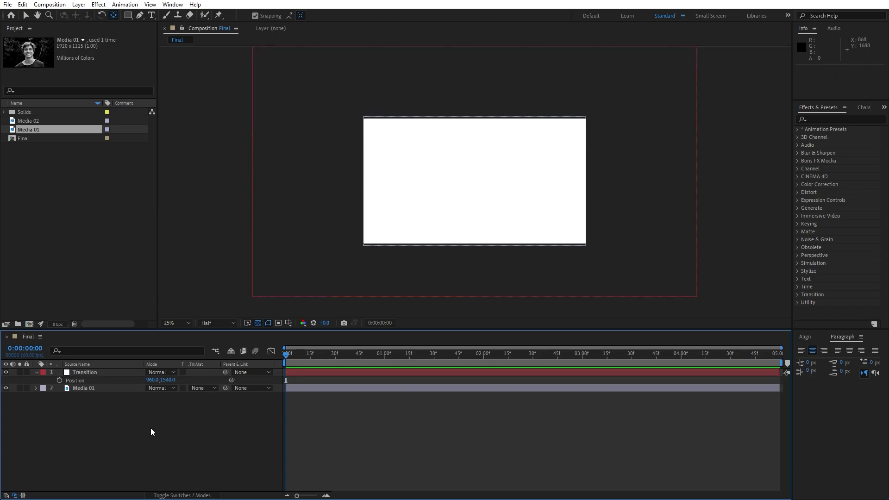
Keyframe Transition's Rotation at -25° at 3 seconds and -180° at the start.
{"action": "left_click", "coordinate": [84, 372]}
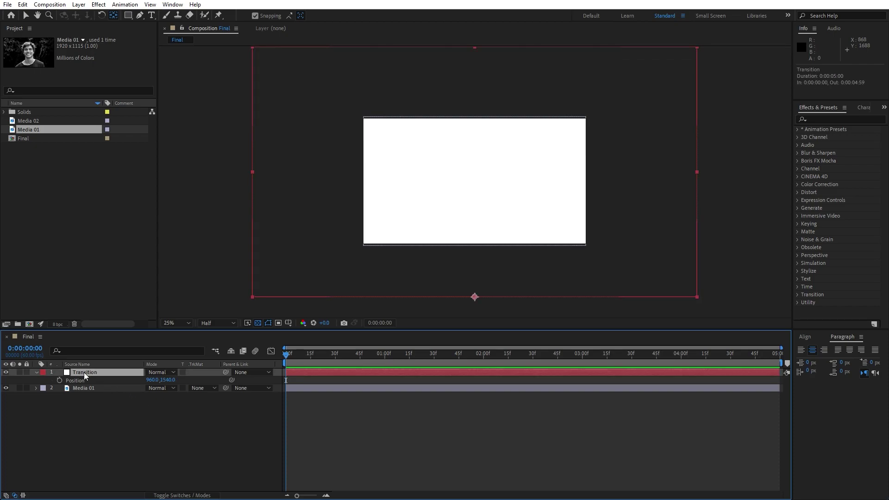
{"action": "key", "text": "r"}
{"action": "left_click_drag", "start_coordinate": [387, 360], "coordinate": [581, 363]}
{"action": "left_click", "coordinate": [59, 380]}
{"action": "left_click", "coordinate": [158, 379]}
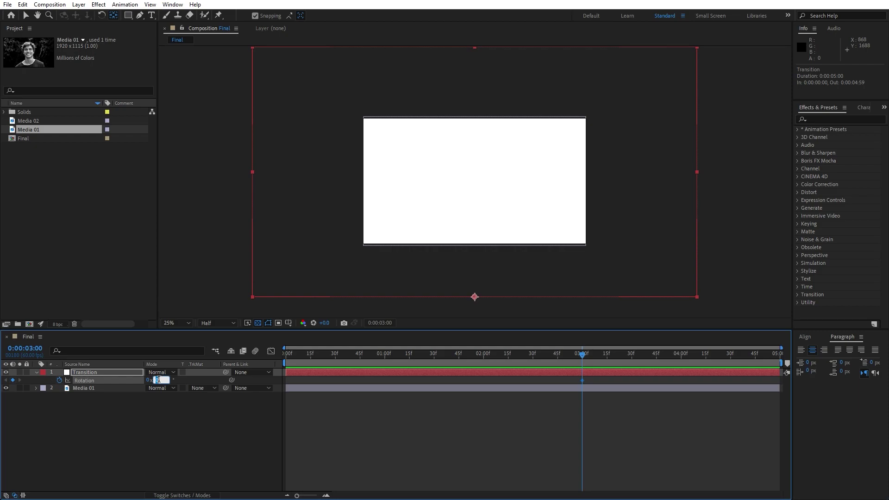
{"action": "type", "text": "-25"}
{"action": "left_click", "coordinate": [159, 418]}
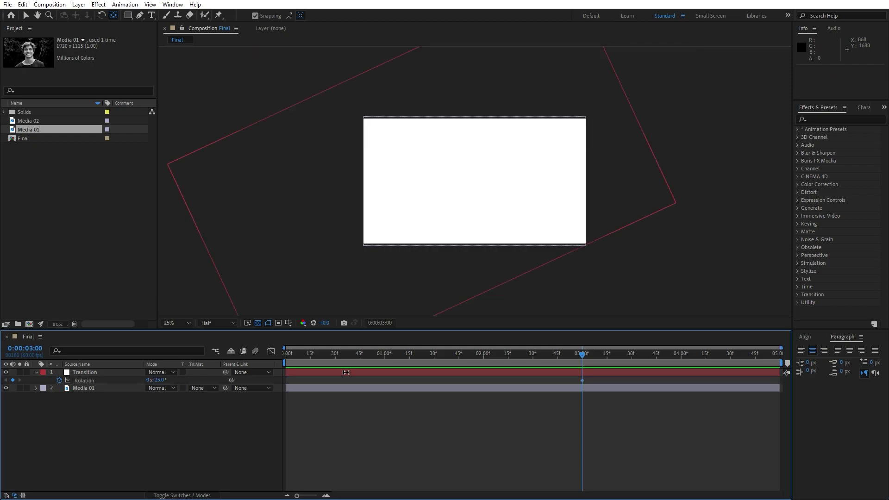
{"action": "key", "text": "Home"}
{"action": "left_click", "coordinate": [158, 379]}
{"action": "type", "text": "-"}
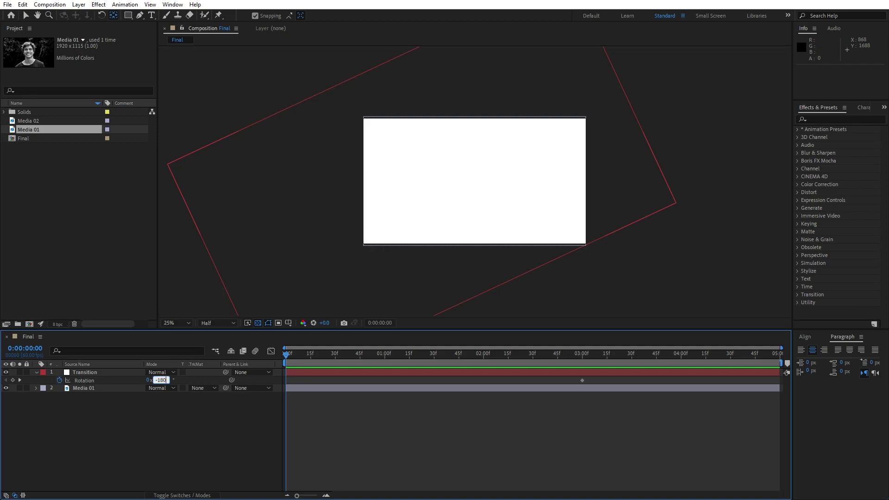
{"action": "type", "text": "180"}
{"action": "key", "text": "Return"}
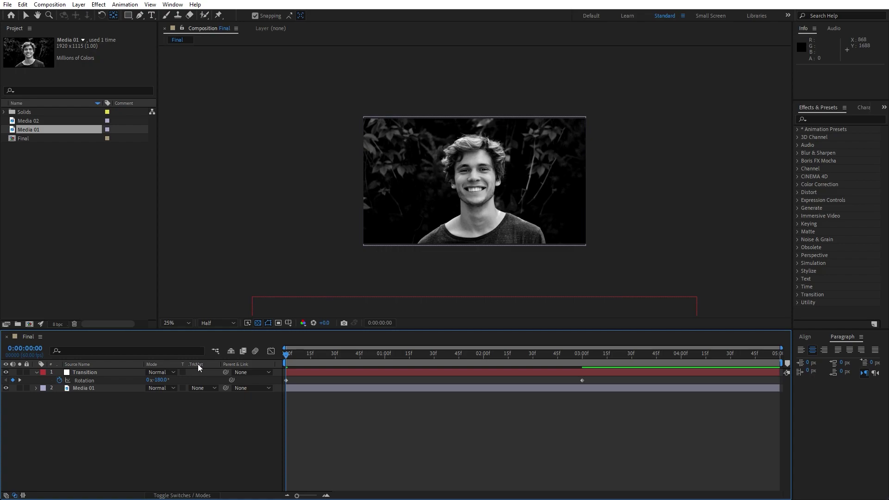
Set Media 01's track matte to Transition's Alpha Matte.
{"action": "left_click", "coordinate": [175, 495]}
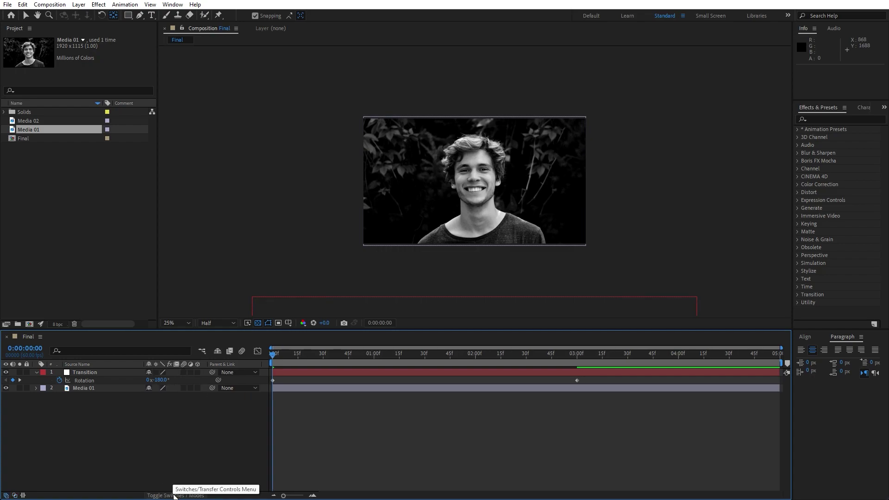
{"action": "left_click", "coordinate": [175, 495]}
{"action": "left_click", "coordinate": [88, 389]}
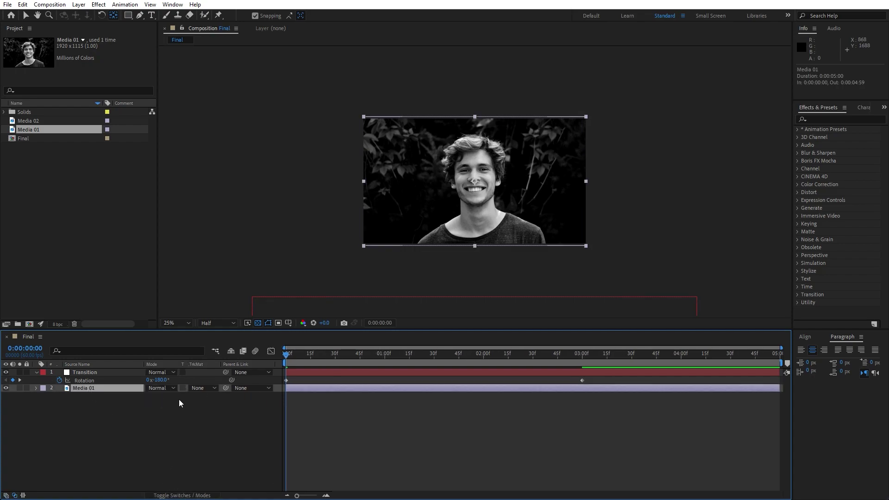
{"action": "left_click", "coordinate": [203, 388]}
{"action": "left_click", "coordinate": [209, 411]}
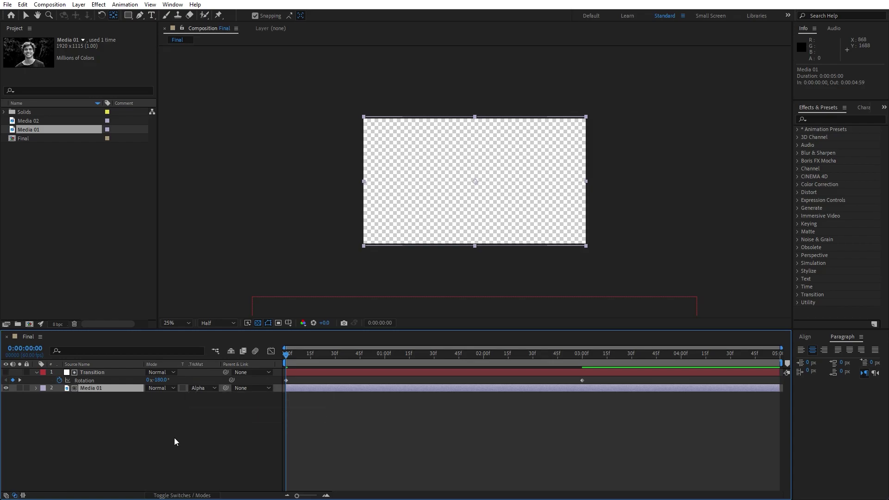
{"action": "left_click", "coordinate": [174, 438]}
In the Graph Editor, lengthen both rotation eases for a sharp mid-move speed peak.
{"action": "left_click_drag", "start_coordinate": [611, 407], "coordinate": [227, 348]}
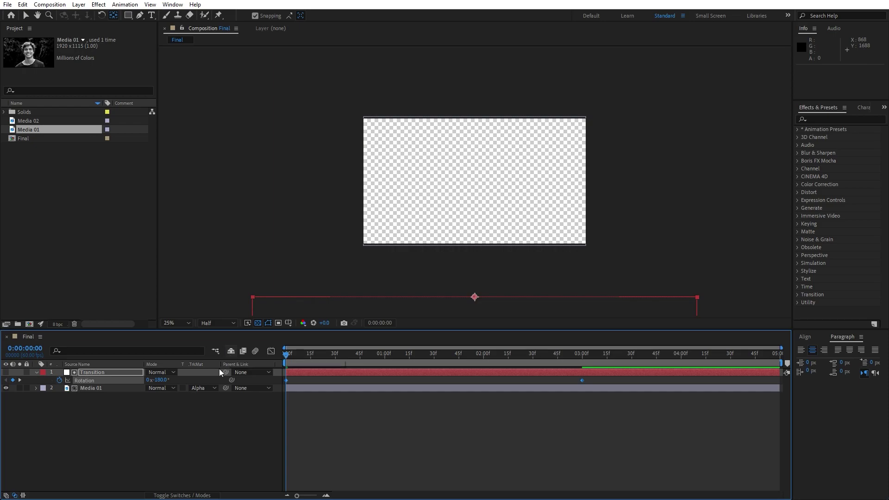
{"action": "left_click", "coordinate": [270, 350]}
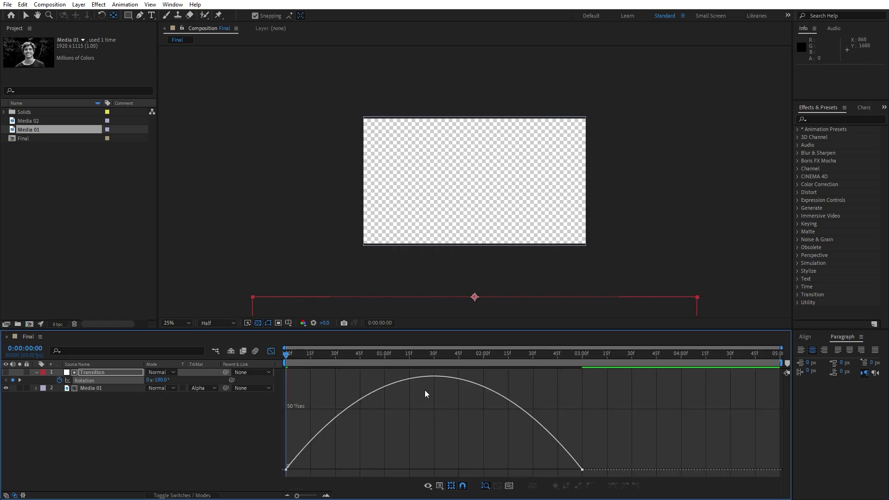
{"action": "left_click", "coordinate": [435, 356]}
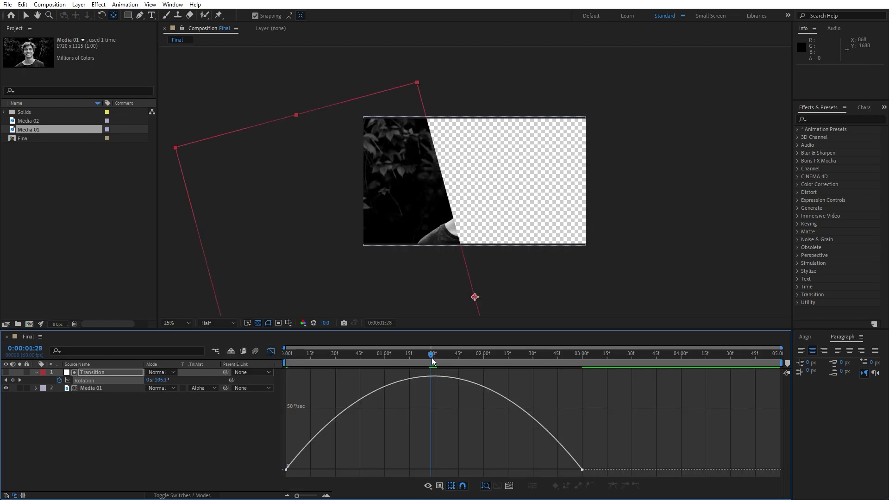
{"action": "left_click_drag", "start_coordinate": [605, 449], "coordinate": [280, 476]}
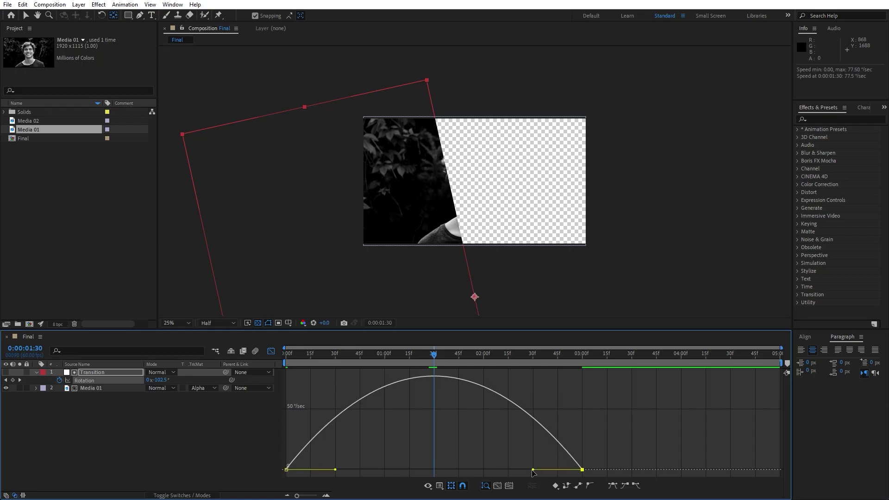
{"action": "left_click_drag", "start_coordinate": [535, 470], "coordinate": [435, 470]}
{"action": "left_click_drag", "start_coordinate": [335, 469], "coordinate": [433, 471]}
{"action": "right_click", "coordinate": [549, 410]}
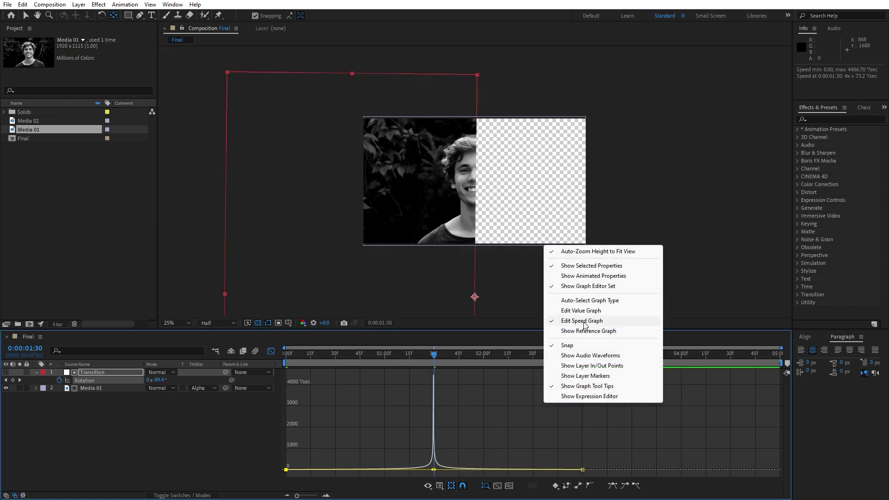
{"action": "left_click", "coordinate": [573, 455]}
{"action": "left_click", "coordinate": [581, 469]}
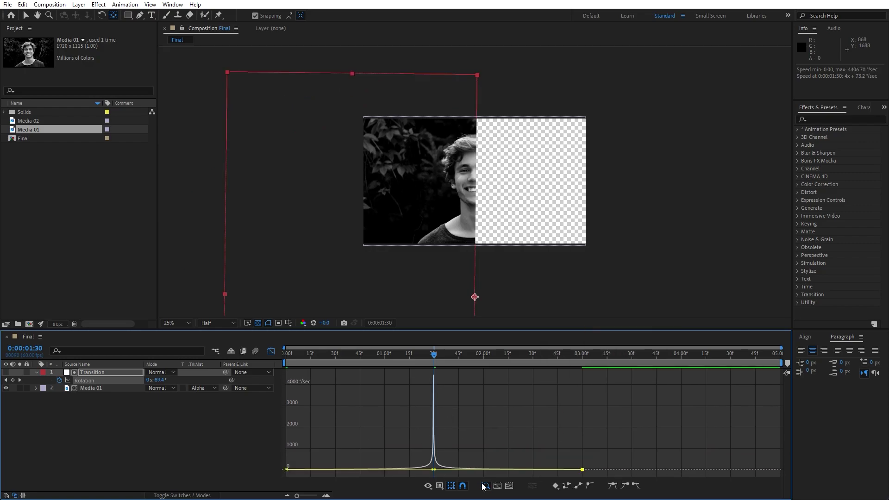
{"action": "left_click_drag", "start_coordinate": [433, 471], "coordinate": [423, 470]}
{"action": "left_click", "coordinate": [425, 474]}
{"action": "left_click", "coordinate": [433, 470]}
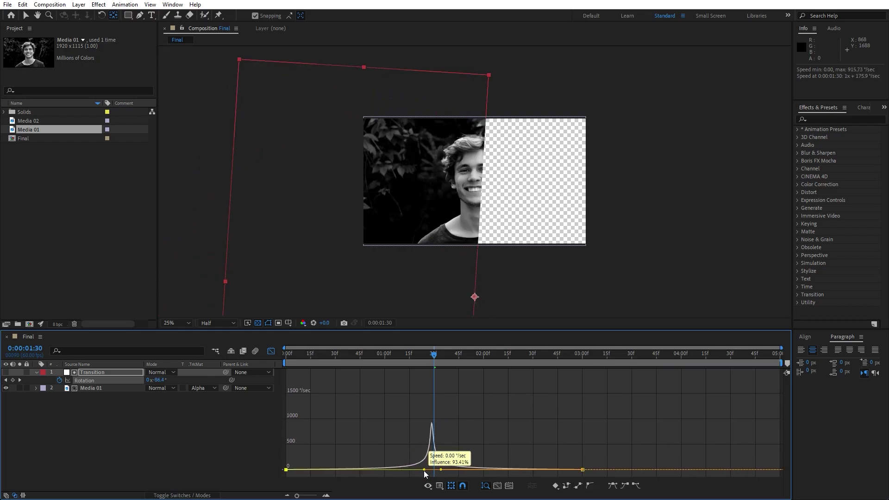
Preview the rotating wipe and scrub through the reveal.
{"action": "left_click", "coordinate": [271, 351]}
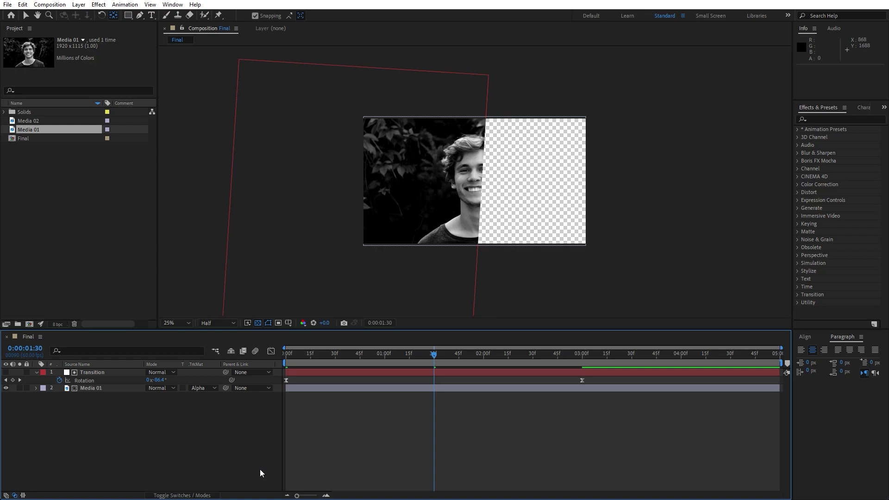
{"action": "key", "text": "space"}
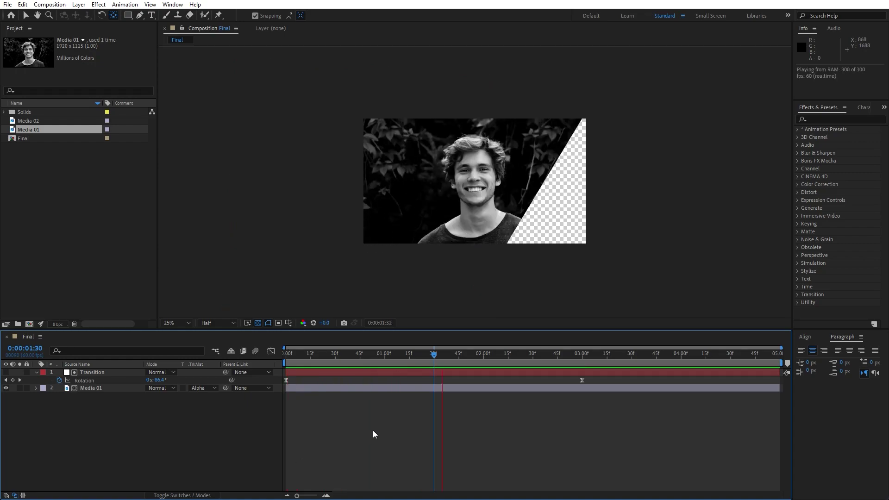
{"action": "left_click", "coordinate": [301, 359]}
{"action": "left_click_drag", "start_coordinate": [301, 359], "coordinate": [649, 362]}
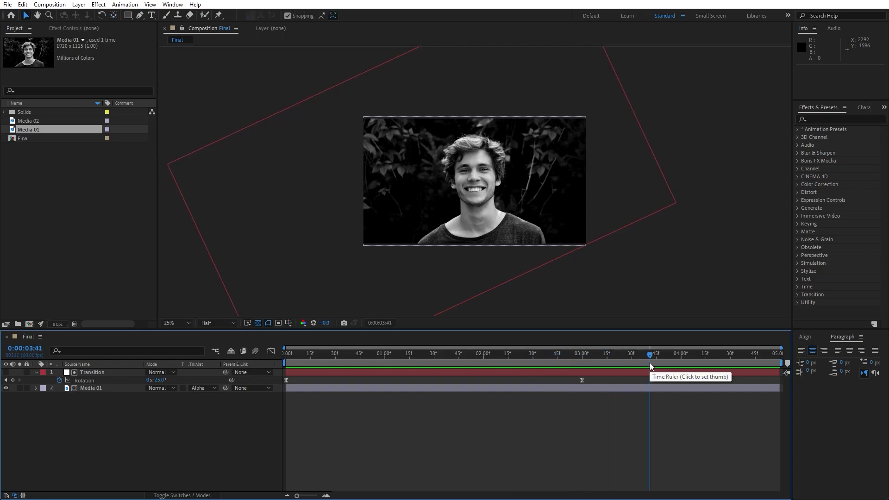
Add a Stroke layer style to Media 01 and set its colour to white (FFFFFF).
{"action": "left_click", "coordinate": [36, 372]}
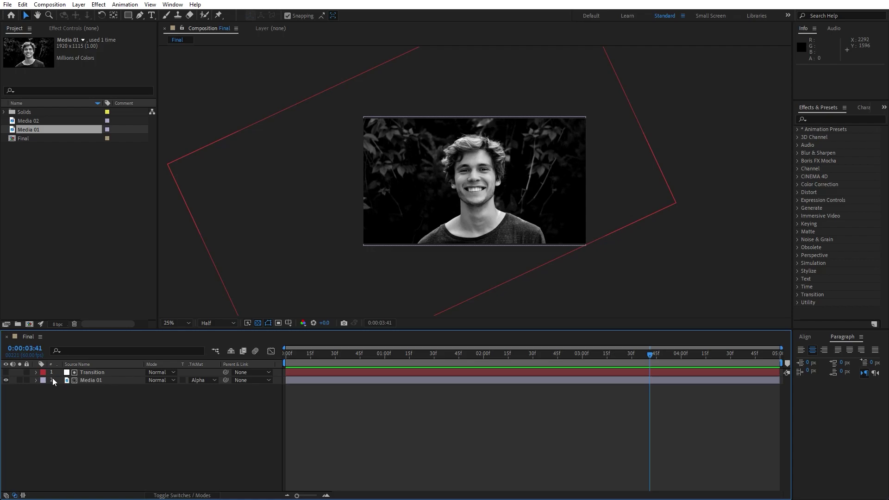
{"action": "right_click", "coordinate": [82, 380]}
{"action": "mouse_move", "coordinate": [129, 238]}
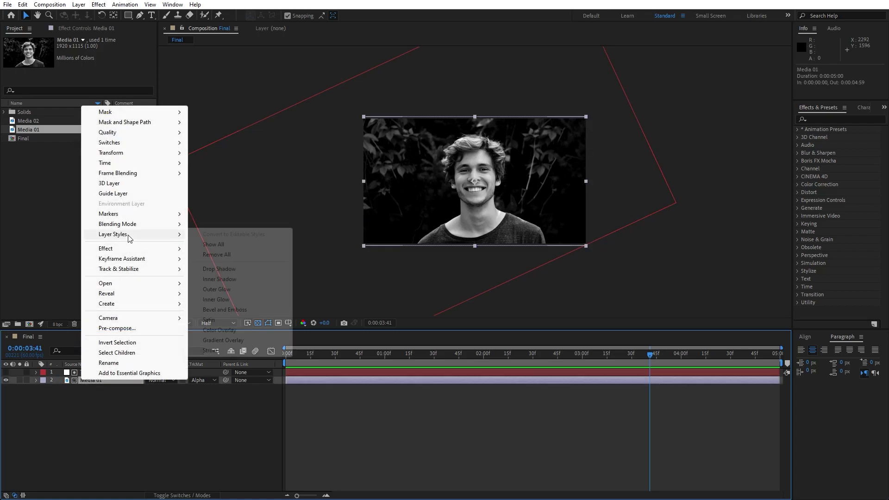
{"action": "left_click", "coordinate": [226, 353]}
{"action": "left_click", "coordinate": [51, 412]}
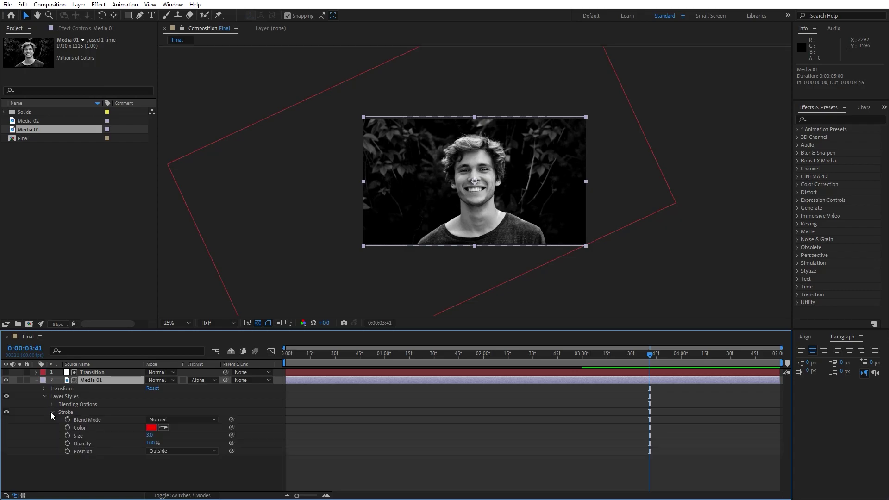
{"action": "left_click", "coordinate": [151, 427]}
{"action": "left_click_drag", "start_coordinate": [206, 394], "coordinate": [133, 254]}
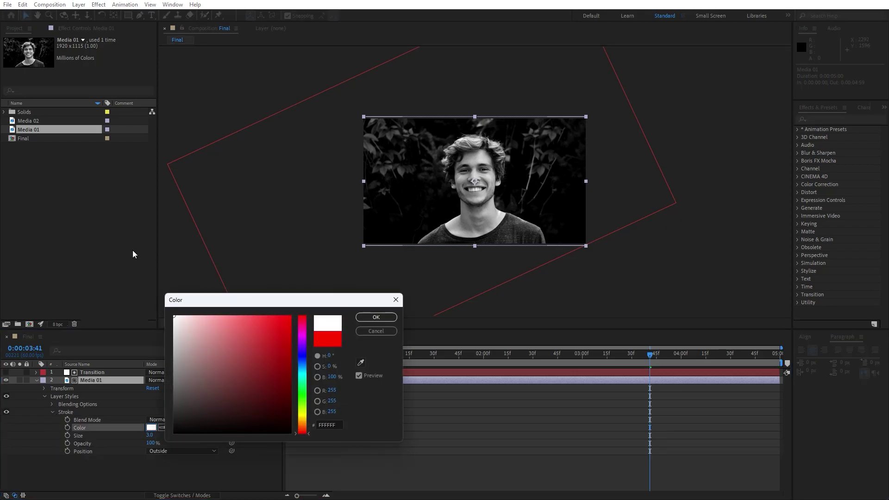
{"action": "left_click", "coordinate": [376, 317]}
Set the stroke size to 8, viewing mid-transition against a black background.
{"action": "left_click_drag", "start_coordinate": [371, 358], "coordinate": [458, 360]}
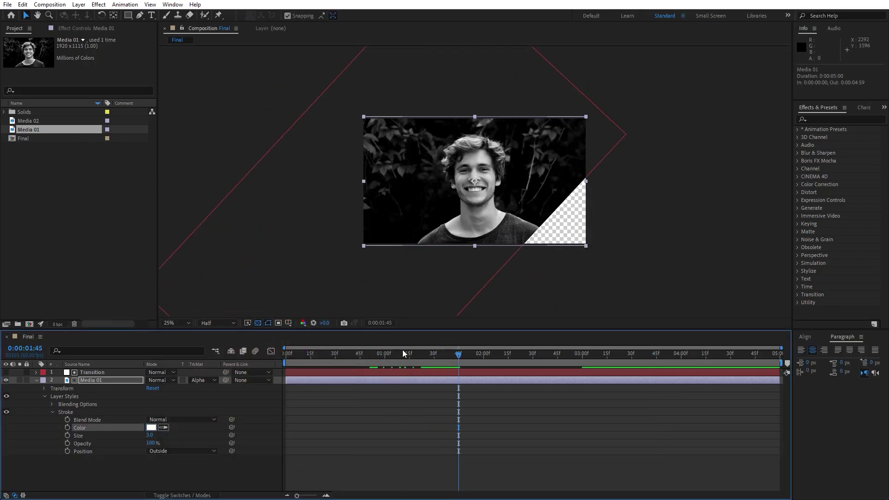
{"action": "left_click", "coordinate": [257, 323]}
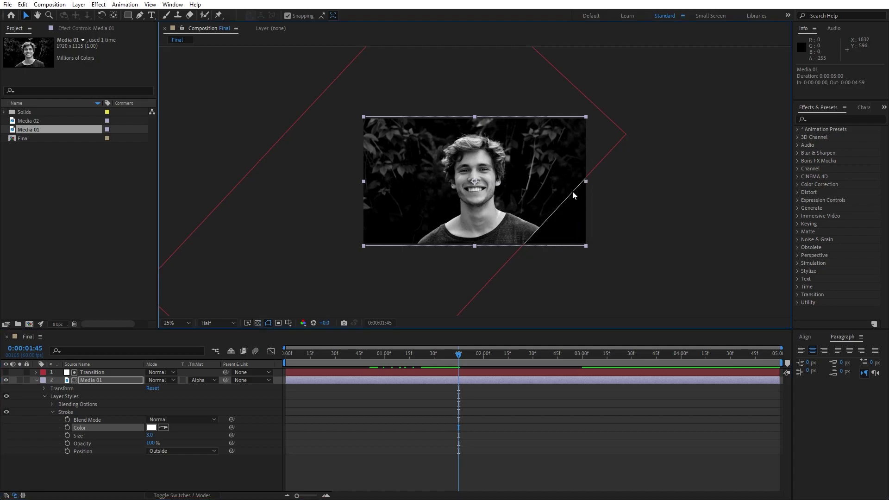
{"action": "left_click", "coordinate": [149, 436]}
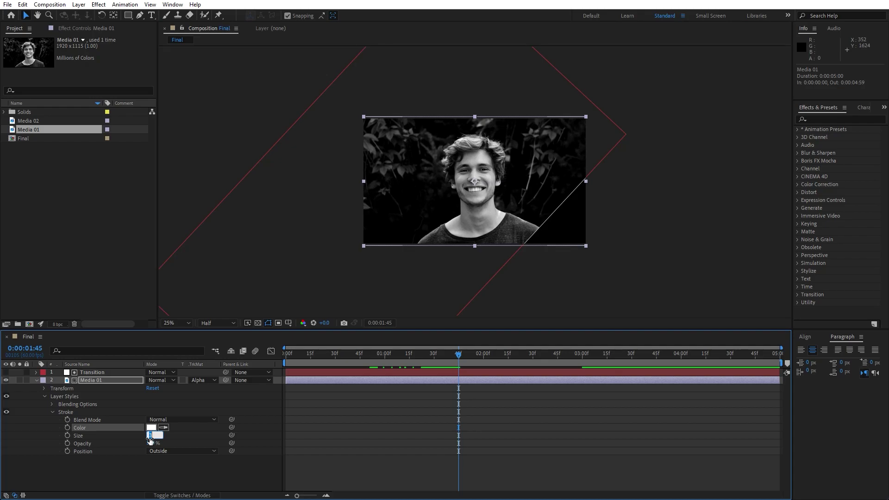
{"action": "type", "text": "8"}
{"action": "key", "text": "Return"}
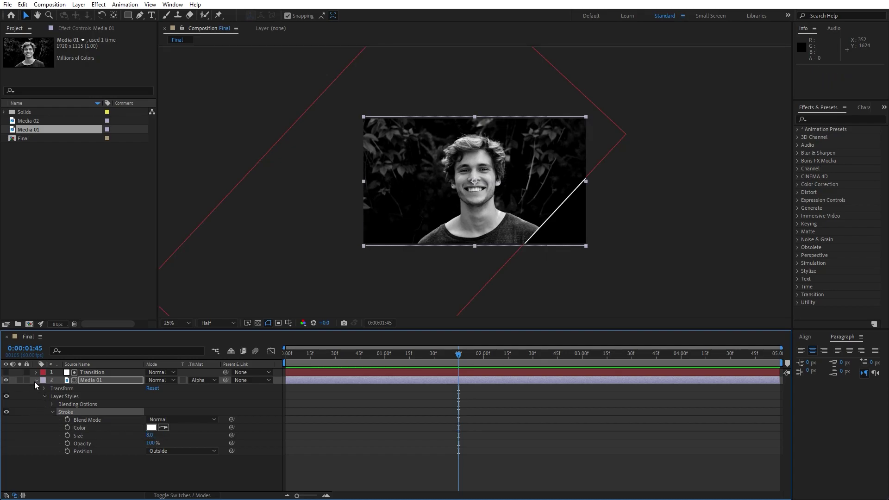
{"action": "left_click", "coordinate": [36, 380]}
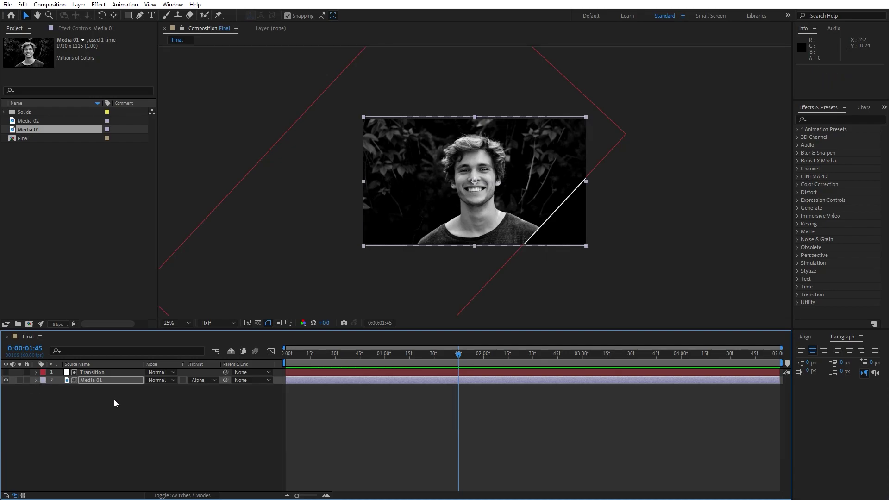
Pre-compose Transition and Media 01 into a precomp named Media Transition 01.
{"action": "left_click_drag", "start_coordinate": [168, 421], "coordinate": [57, 369]}
{"action": "right_click", "coordinate": [91, 379]}
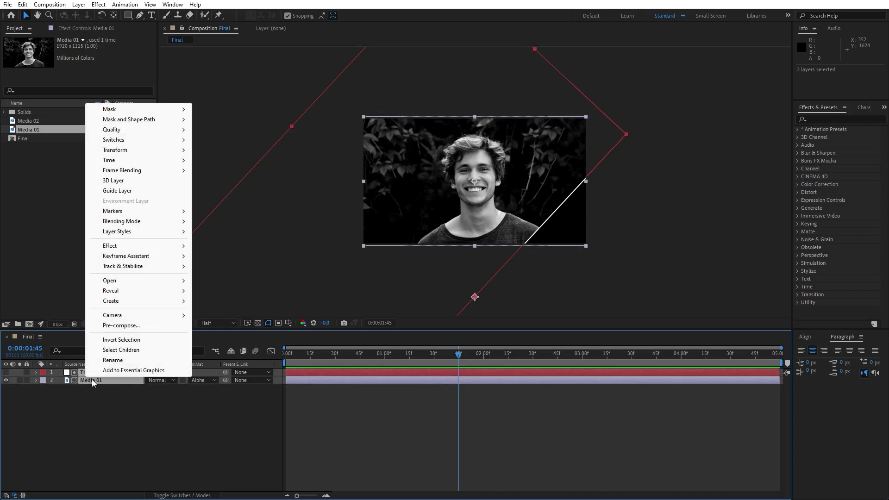
{"action": "left_click", "coordinate": [140, 326]}
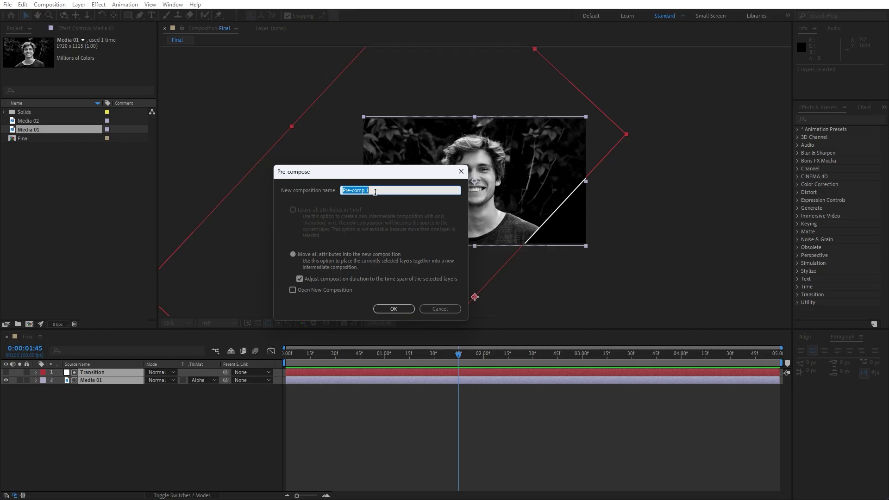
{"action": "type", "text": "Media Transition 01"}
{"action": "key", "text": "Return"}
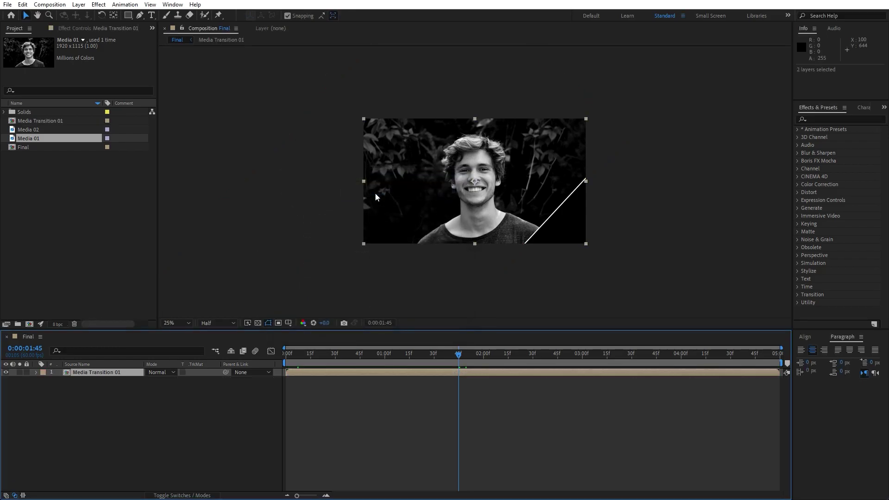
Duplicate the Media Transition 01 layer via Edit > Duplicate.
{"action": "left_click", "coordinate": [96, 373]}
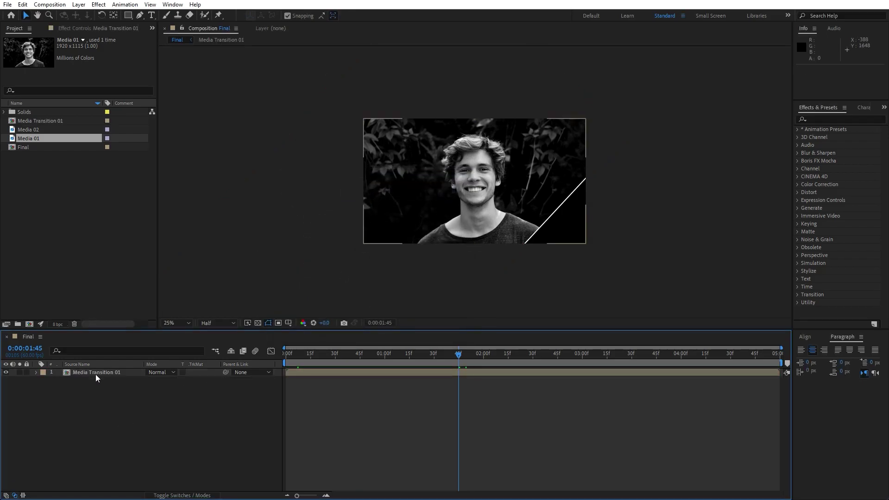
{"action": "left_click", "coordinate": [96, 373]}
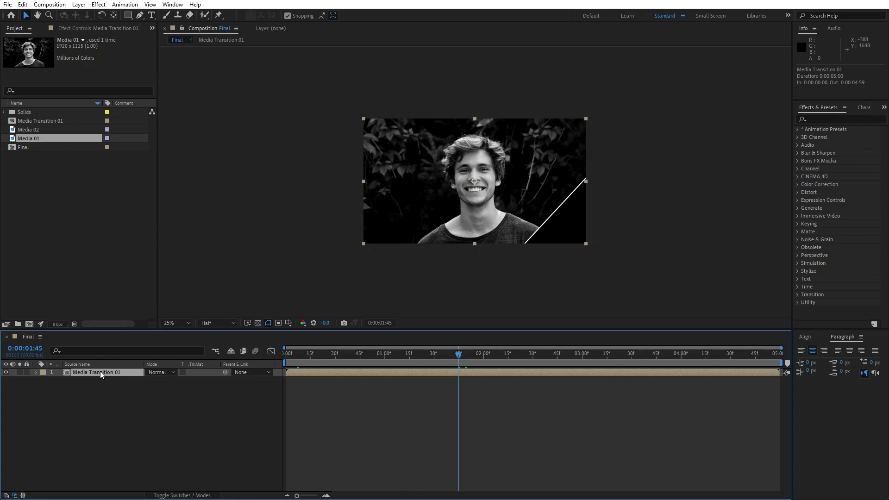
{"action": "left_click", "coordinate": [23, 4]}
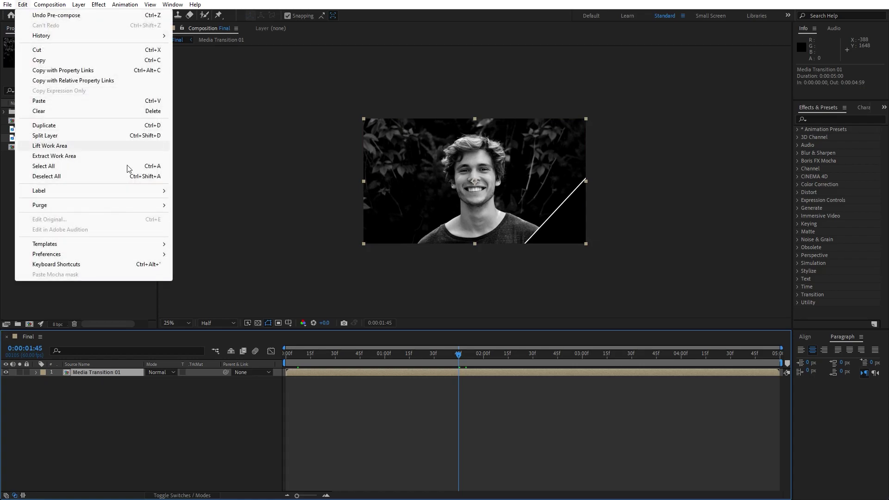
{"action": "left_click", "coordinate": [72, 126]}
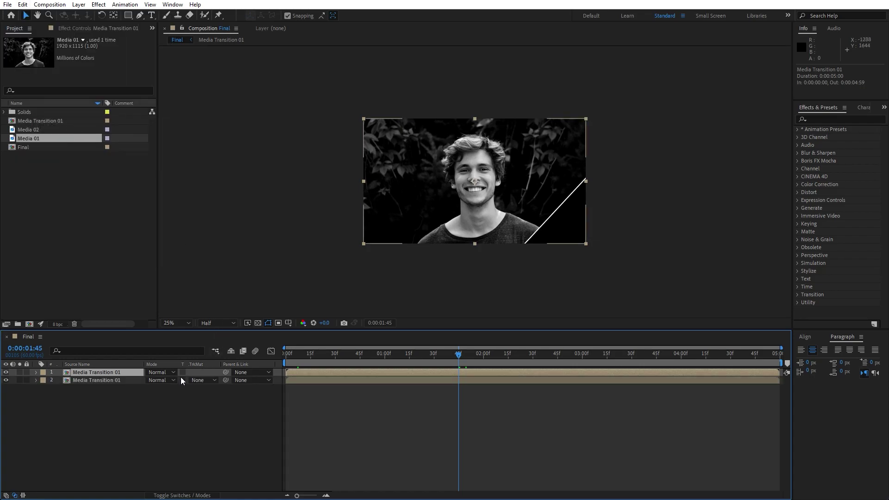
Label the top Media Transition 01 copy cyan and rotate it 180°.
{"action": "left_click", "coordinate": [42, 374]}
{"action": "left_click", "coordinate": [69, 356]}
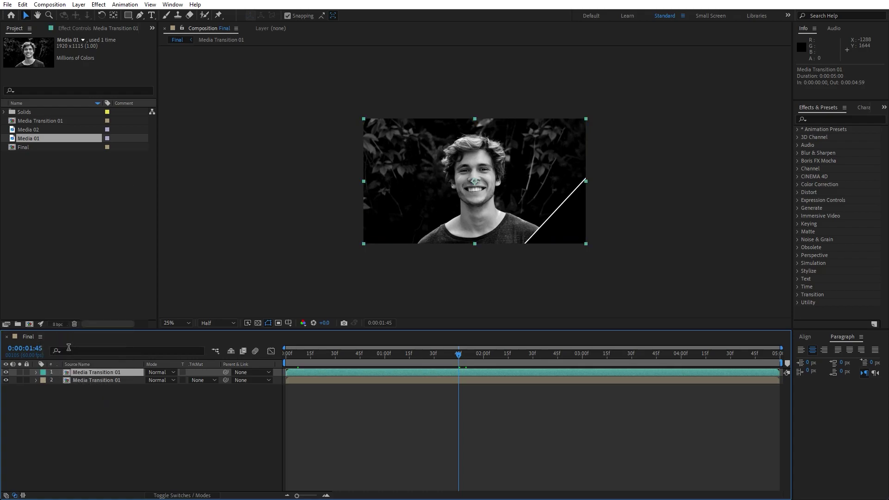
{"action": "key", "text": "r"}
{"action": "left_click", "coordinate": [160, 380]}
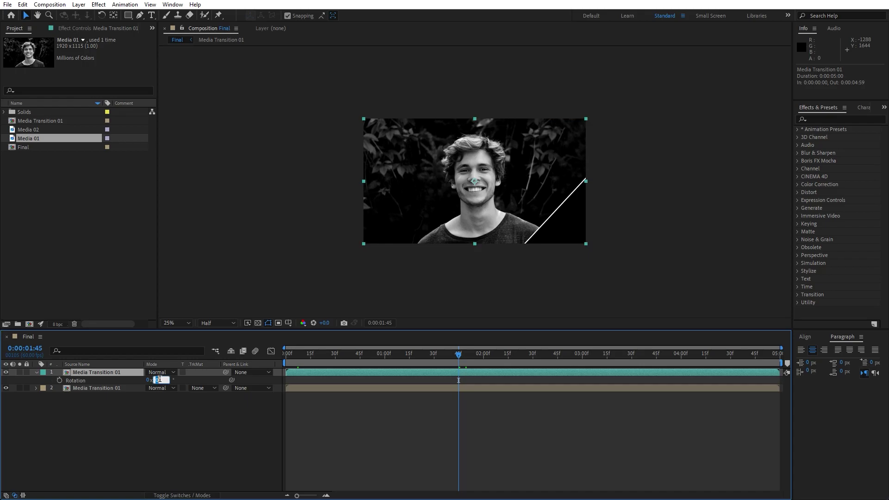
{"action": "type", "text": "180"}
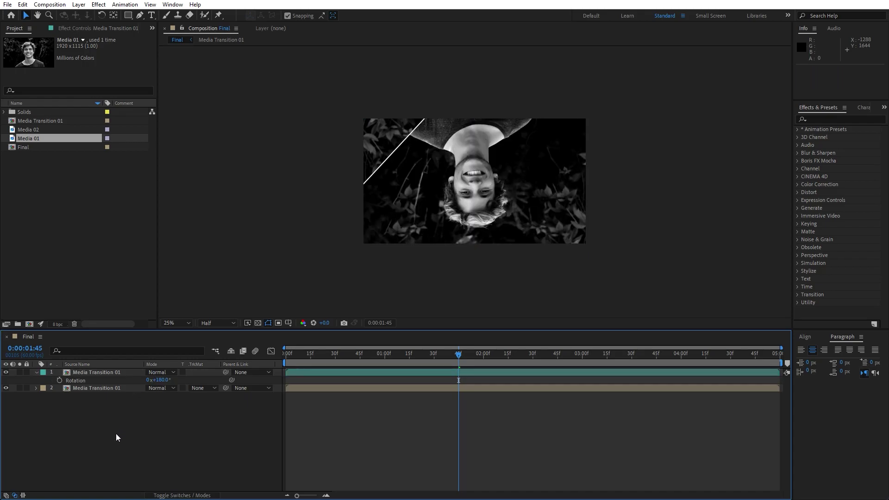
Duplicate the unrotated copy, move it to the top, and label it orange.
{"action": "left_click", "coordinate": [105, 390]}
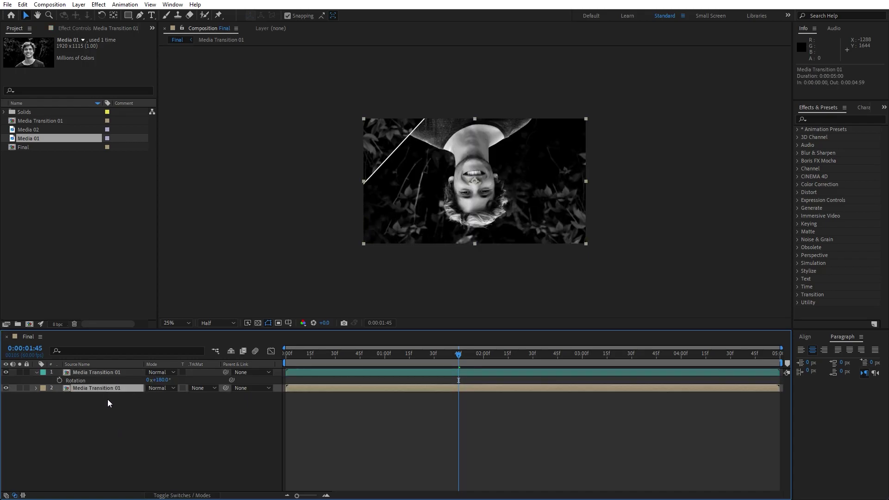
{"action": "key", "text": "ctrl+d"}
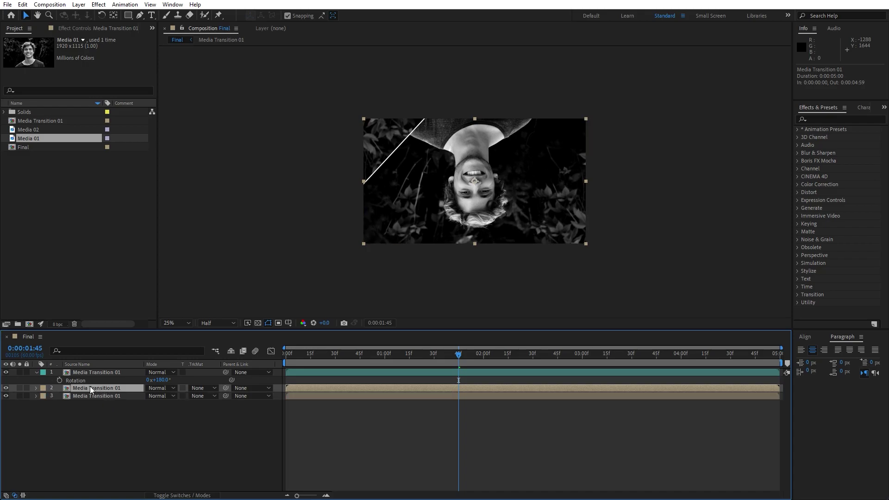
{"action": "mouse_move", "coordinate": [90, 388]}
{"action": "left_mouse_down"}
{"action": "mouse_move", "coordinate": [90, 370]}
{"action": "mouse_move", "coordinate": [89, 380]}
{"action": "left_mouse_up"}
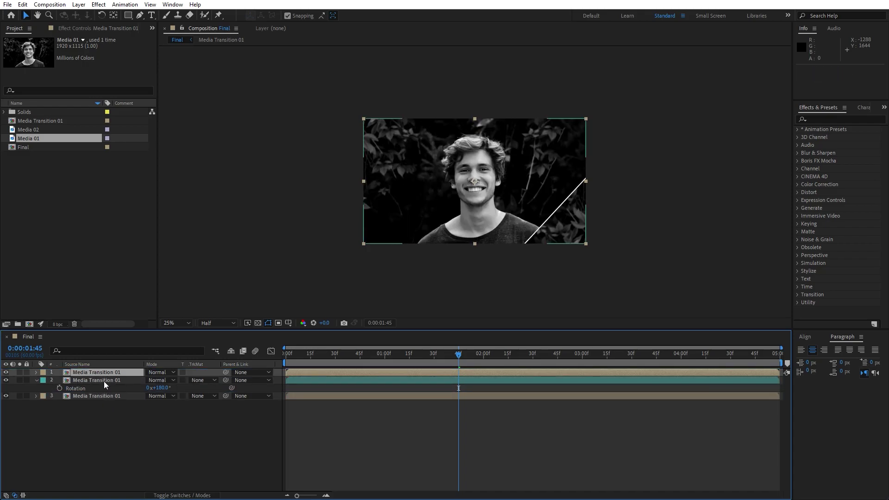
{"action": "left_click", "coordinate": [104, 381]}
{"action": "left_click", "coordinate": [36, 380]}
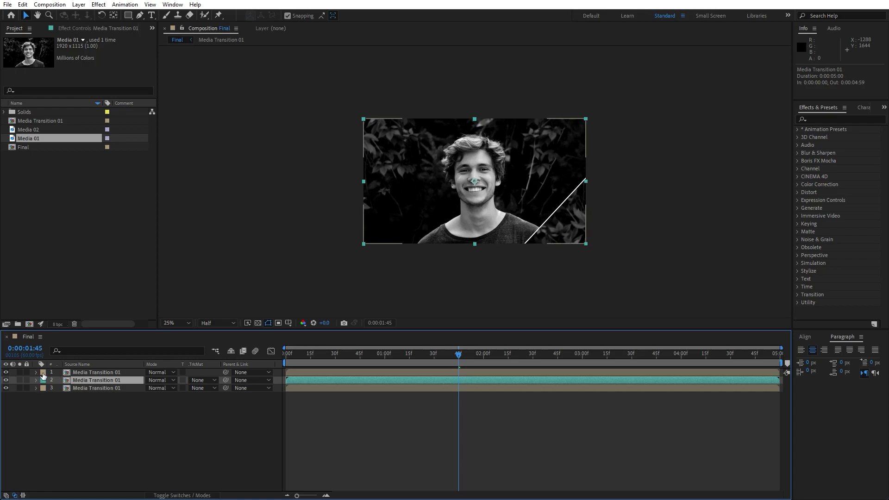
{"action": "left_click", "coordinate": [42, 372]}
{"action": "left_click", "coordinate": [73, 318]}
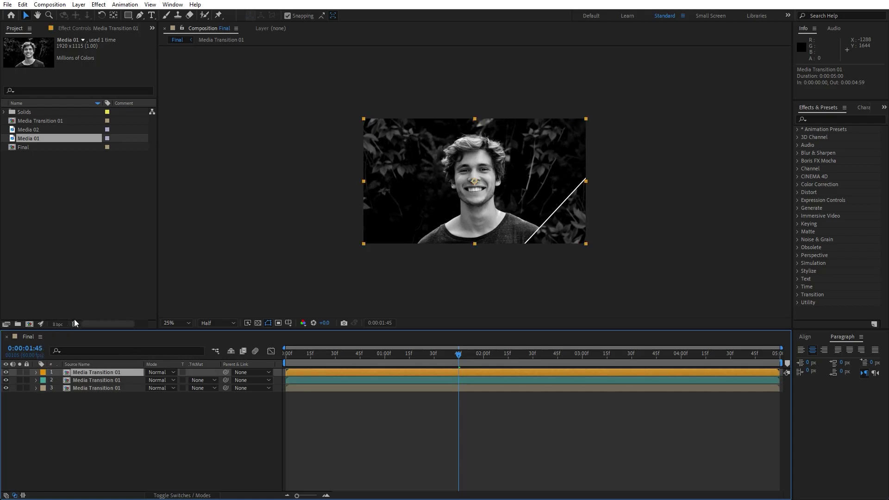
Stagger the copies so the cyan one starts at 11 frames and the orange at 20.
{"action": "left_click", "coordinate": [296, 355]}
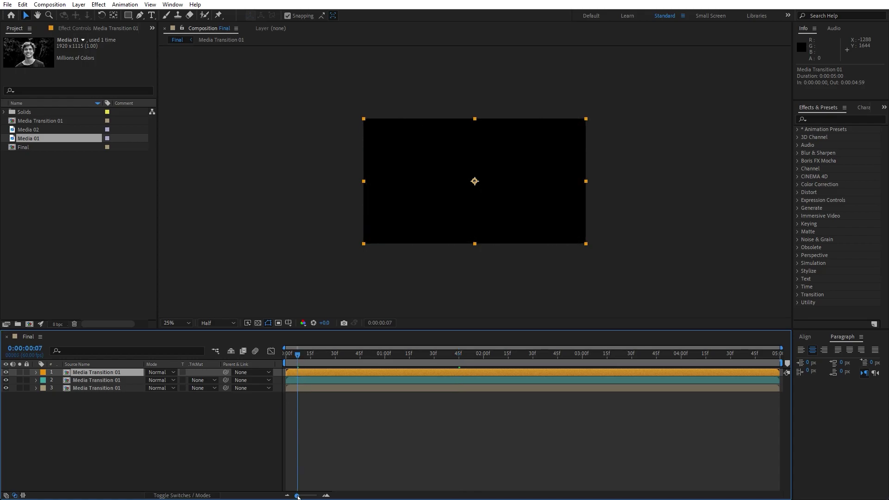
{"action": "left_click_drag", "start_coordinate": [296, 495], "coordinate": [316, 496]}
{"action": "left_click", "coordinate": [112, 380]}
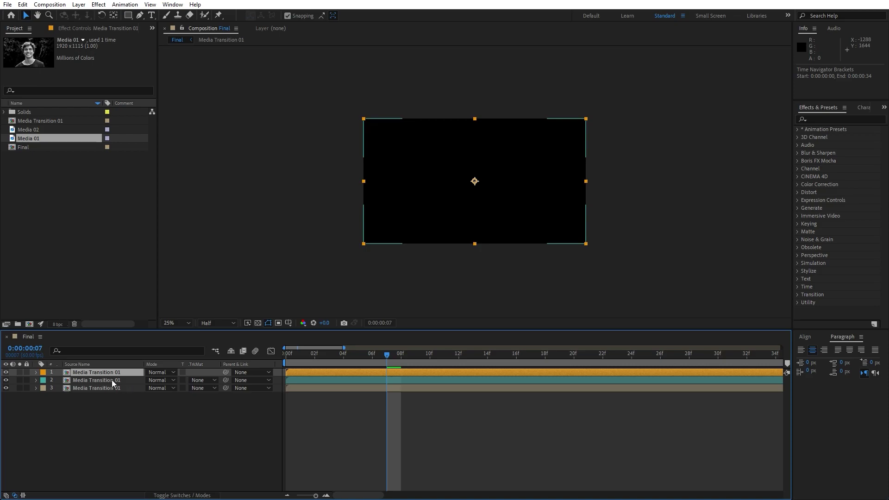
{"action": "left_click_drag", "start_coordinate": [298, 379], "coordinate": [459, 390]}
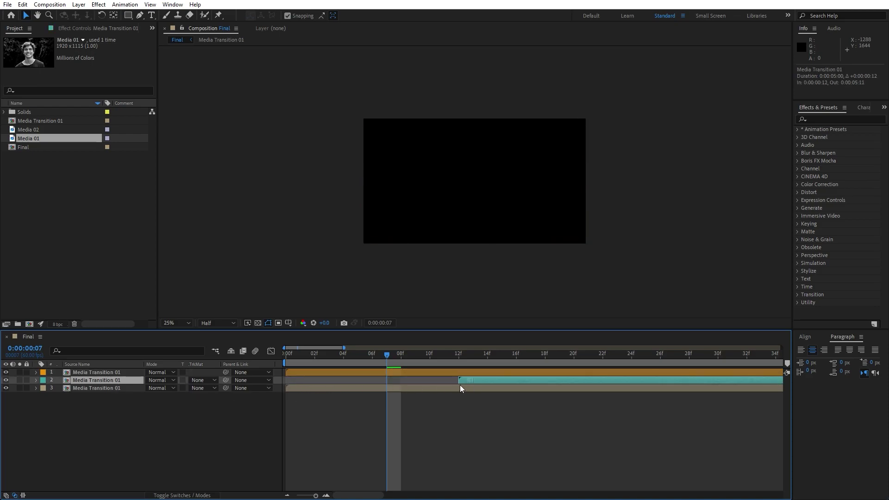
{"action": "left_click", "coordinate": [351, 374]}
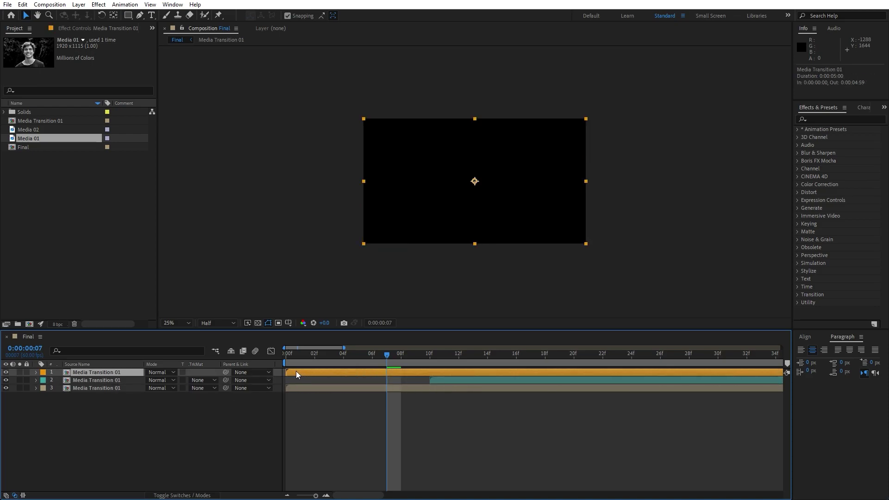
{"action": "left_click_drag", "start_coordinate": [297, 373], "coordinate": [583, 381]}
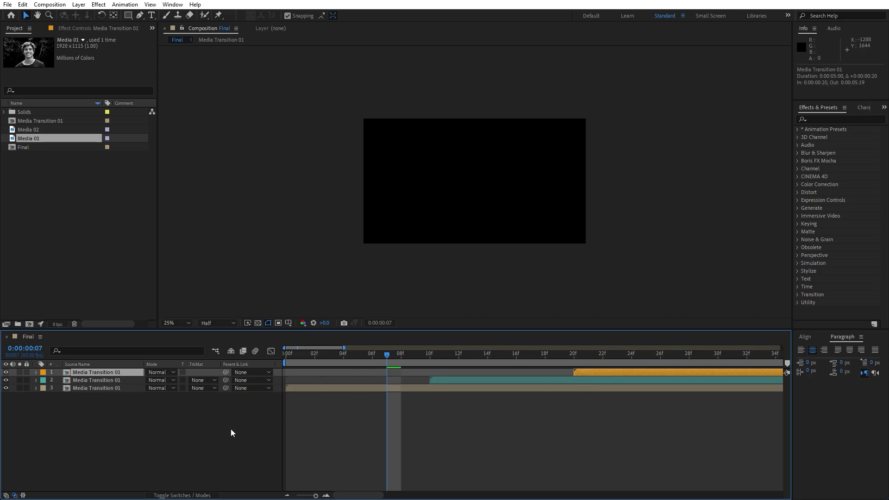
Zoom out to the full 5-second timeline and select the two lower copies.
{"action": "left_click", "coordinate": [222, 477]}
{"action": "key", "text": "semicolon"}
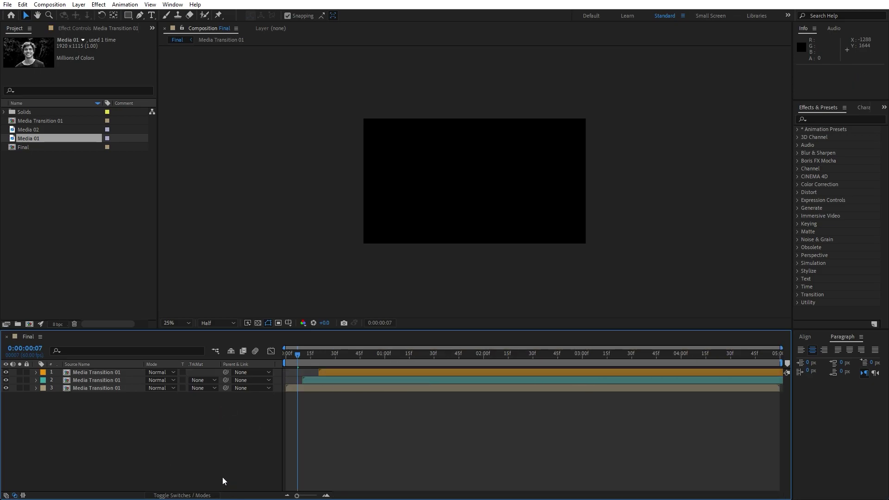
{"action": "left_click", "coordinate": [103, 380]}
{"action": "left_click", "coordinate": [105, 387], "text": "shift"}
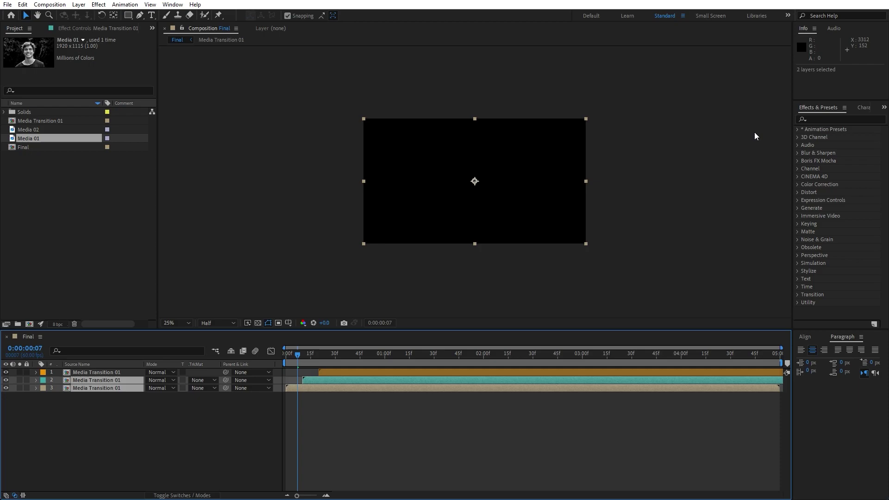
Apply Tritone to both lower copies and give the bottom copy cyan midtones (16B4D6).
{"action": "left_click", "coordinate": [836, 120]}
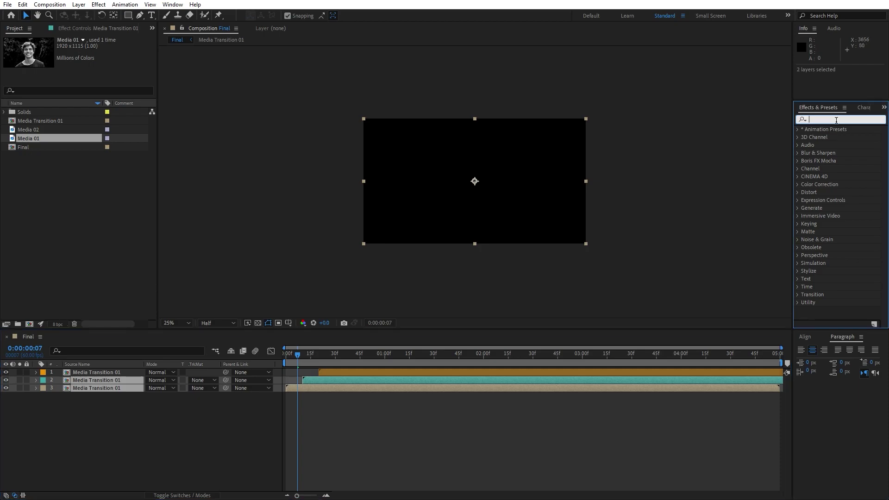
{"action": "type", "text": "trit"}
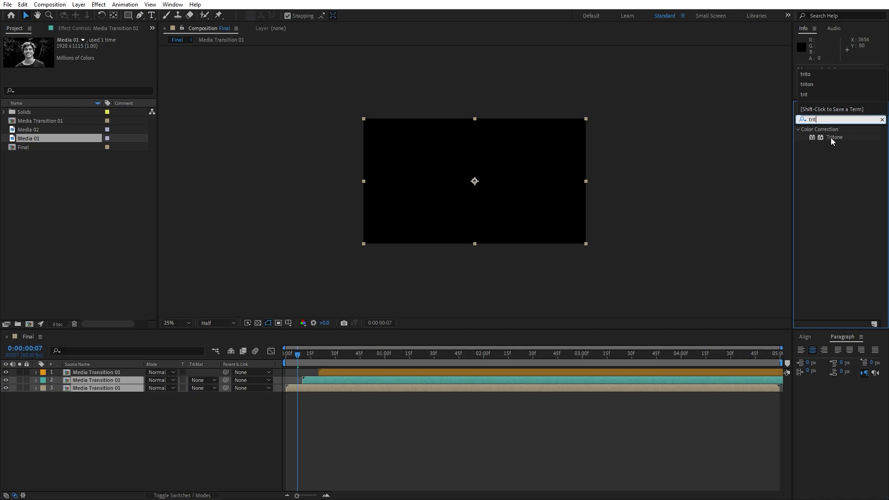
{"action": "double_click", "coordinate": [830, 137]}
{"action": "left_click", "coordinate": [103, 395]}
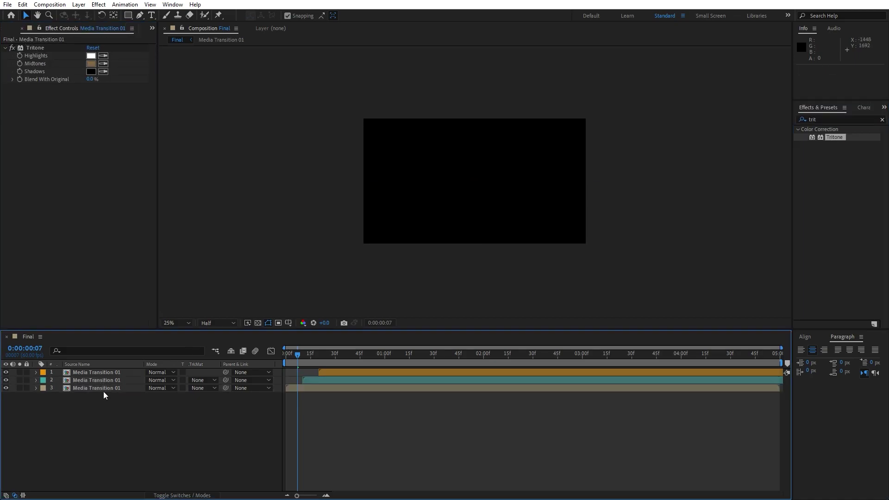
{"action": "left_click", "coordinate": [103, 389]}
{"action": "left_click", "coordinate": [91, 64]}
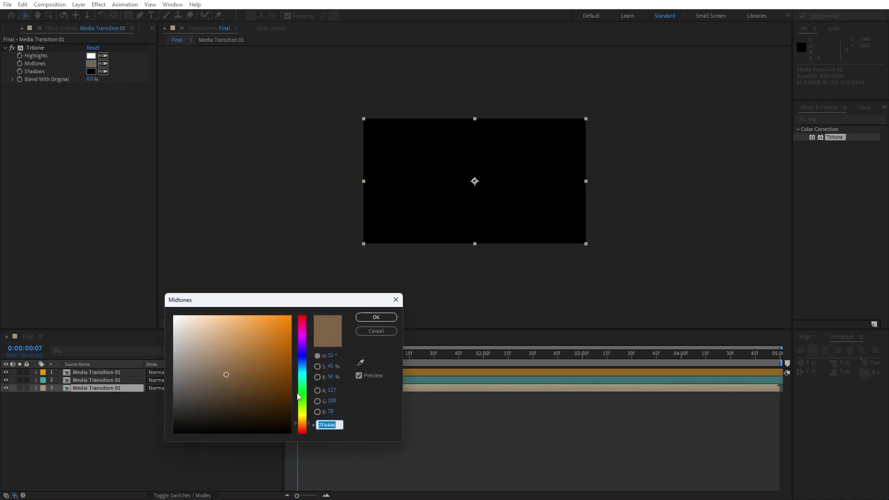
{"action": "left_click", "coordinate": [301, 365]}
{"action": "left_click", "coordinate": [301, 371]}
{"action": "left_click_drag", "start_coordinate": [276, 361], "coordinate": [278, 334]}
{"action": "left_click", "coordinate": [387, 317]}
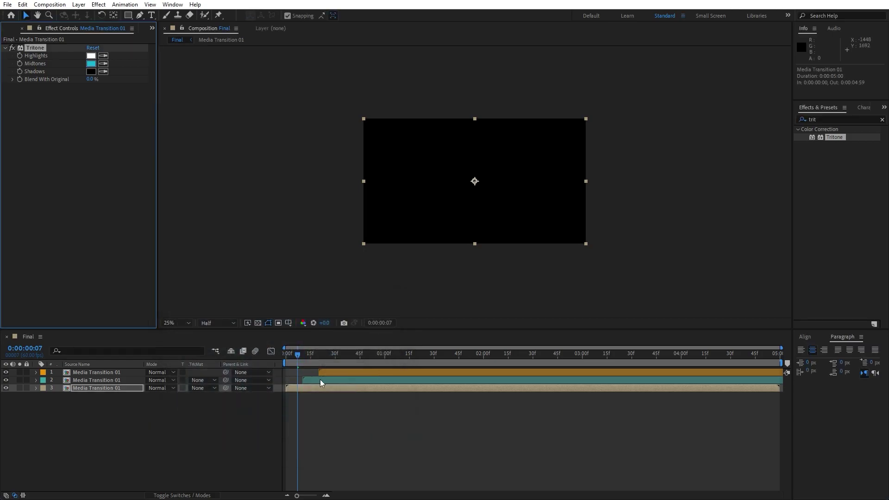
Give the middle copy's Tritone purple midtones, then preview the Final comp.
{"action": "left_click", "coordinate": [110, 380]}
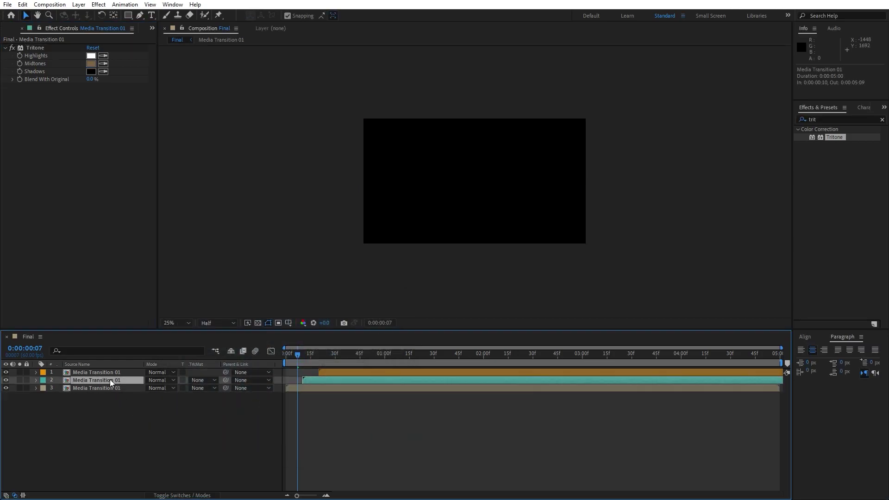
{"action": "left_click", "coordinate": [91, 62]}
{"action": "mouse_move", "coordinate": [303, 344]}
{"action": "left_mouse_down"}
{"action": "mouse_move", "coordinate": [302, 337]}
{"action": "mouse_move", "coordinate": [274, 342]}
{"action": "left_mouse_up"}
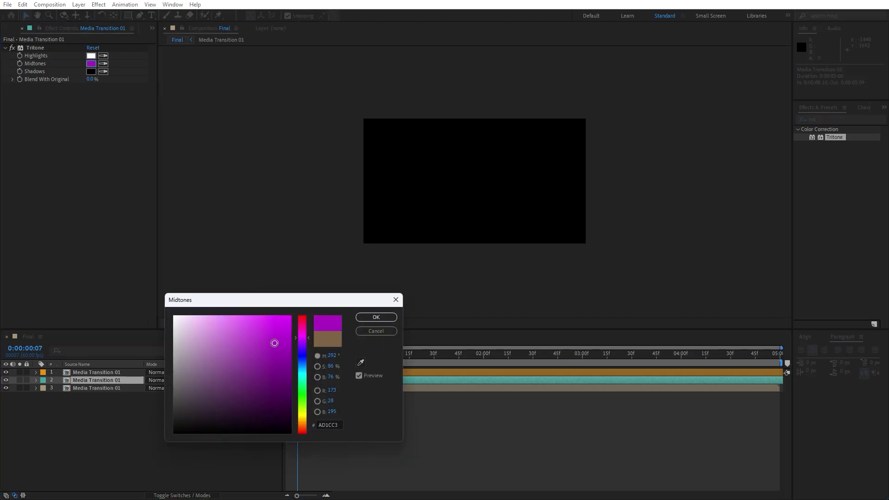
{"action": "left_click", "coordinate": [377, 318]}
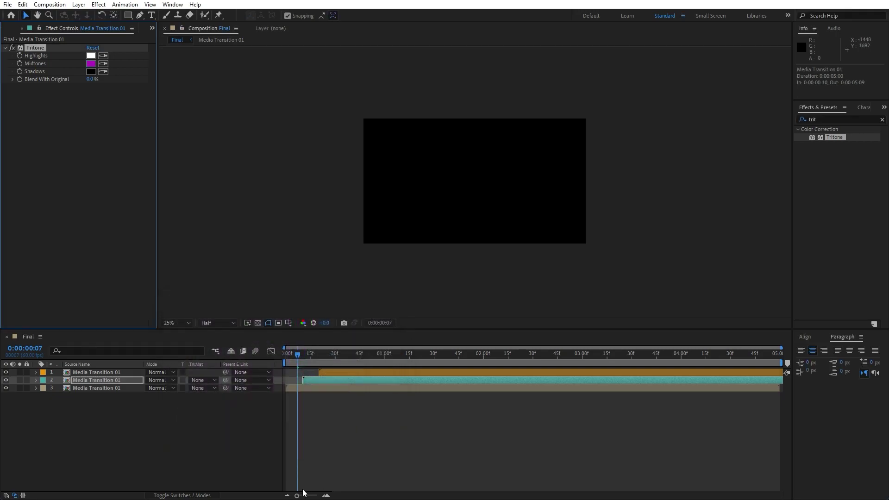
{"action": "left_click", "coordinate": [23, 28]}
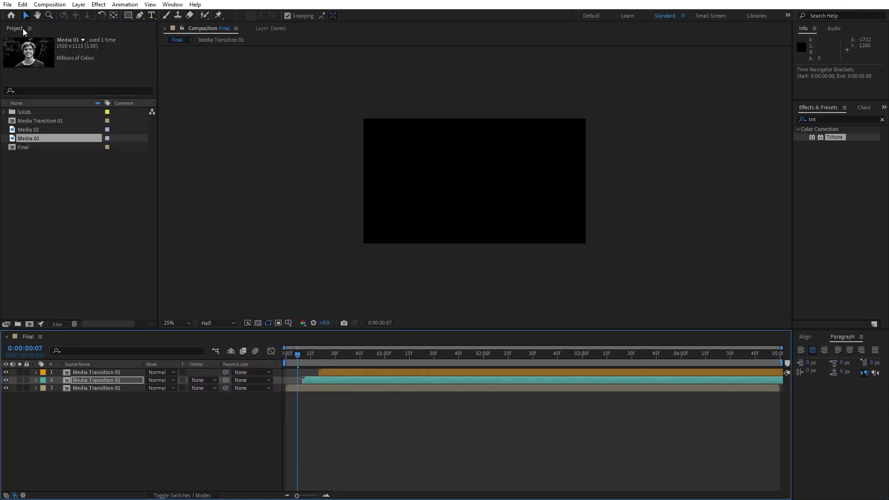
{"action": "left_click", "coordinate": [154, 418]}
{"action": "key", "text": "space"}
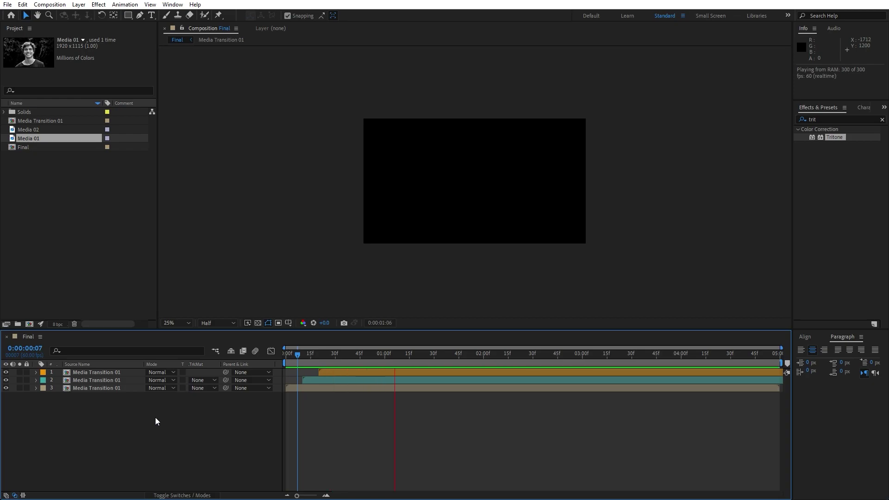
{"action": "left_click_drag", "start_coordinate": [396, 355], "coordinate": [454, 363]}
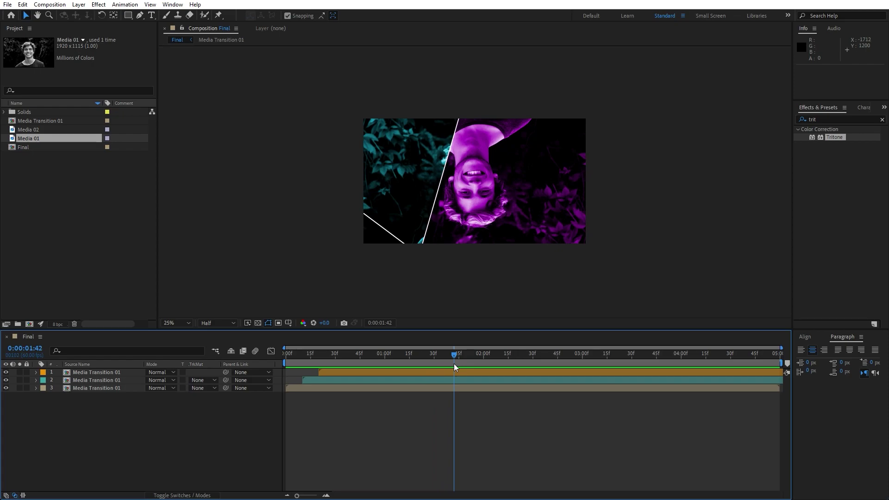
Inside Media Transition 01, set a 115% Scale keyframe on Media 01 at frame 0.
{"action": "double_click", "coordinate": [99, 387]}
{"action": "left_click", "coordinate": [92, 381]}
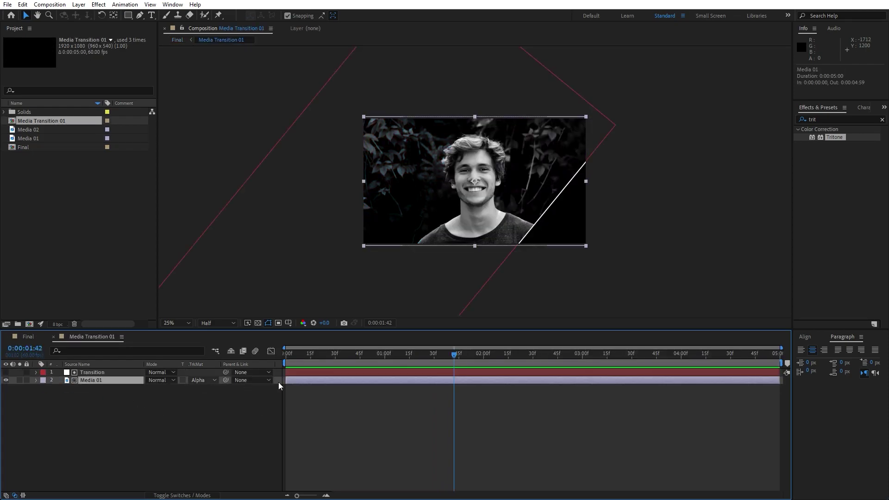
{"action": "left_click_drag", "start_coordinate": [331, 356], "coordinate": [267, 357]}
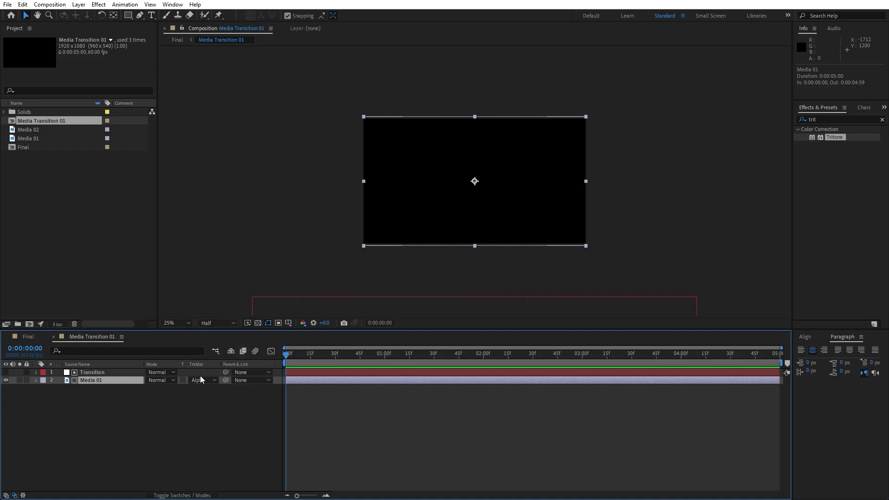
{"action": "key", "text": "s"}
{"action": "left_click", "coordinate": [161, 387]}
{"action": "type", "text": "115"}
{"action": "left_click", "coordinate": [169, 461]}
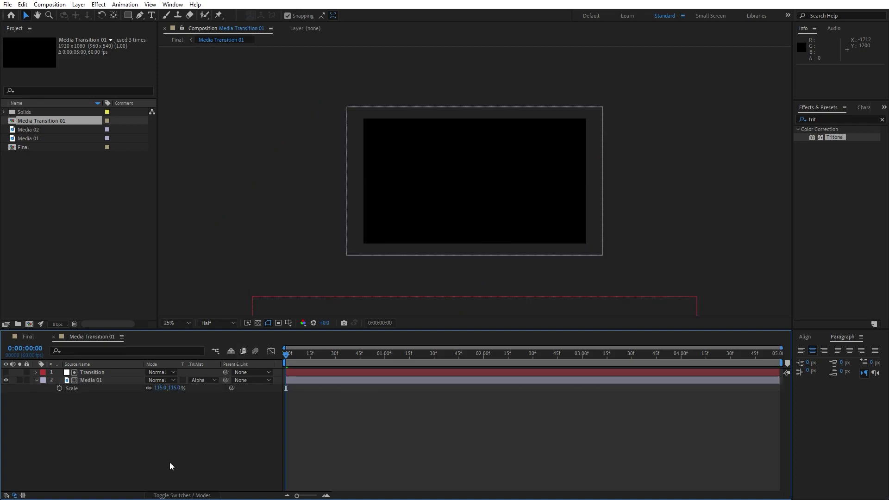
{"action": "left_click", "coordinate": [59, 389]}
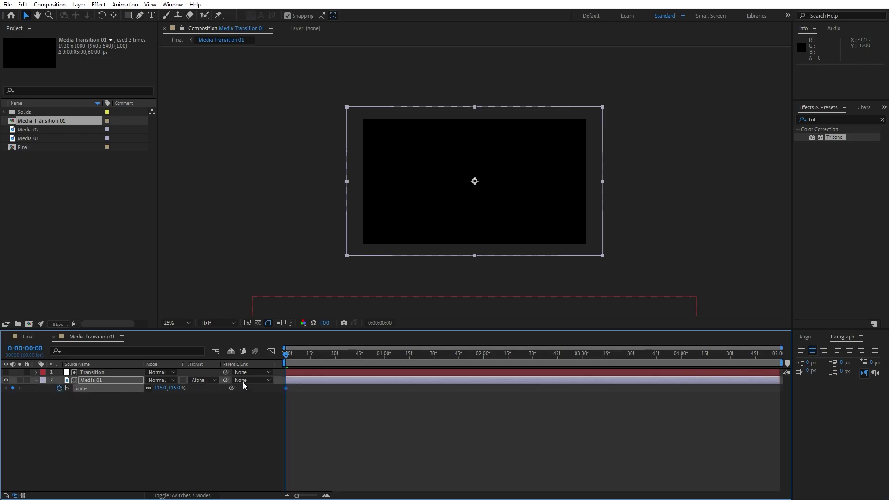
Add a 100% Scale keyframe at 4:59 and preview the shrinking photo.
{"action": "left_click_drag", "start_coordinate": [292, 357], "coordinate": [779, 357]}
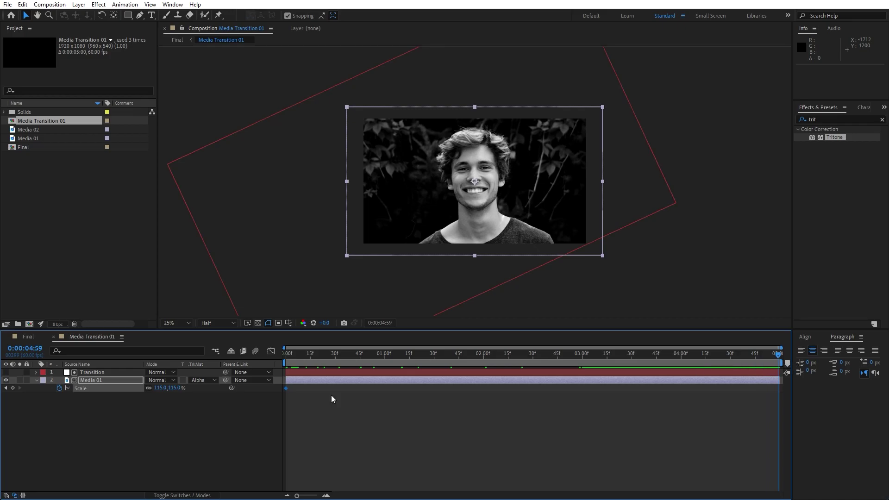
{"action": "left_click", "coordinate": [160, 388]}
{"action": "type", "text": "100"}
{"action": "left_click", "coordinate": [158, 425]}
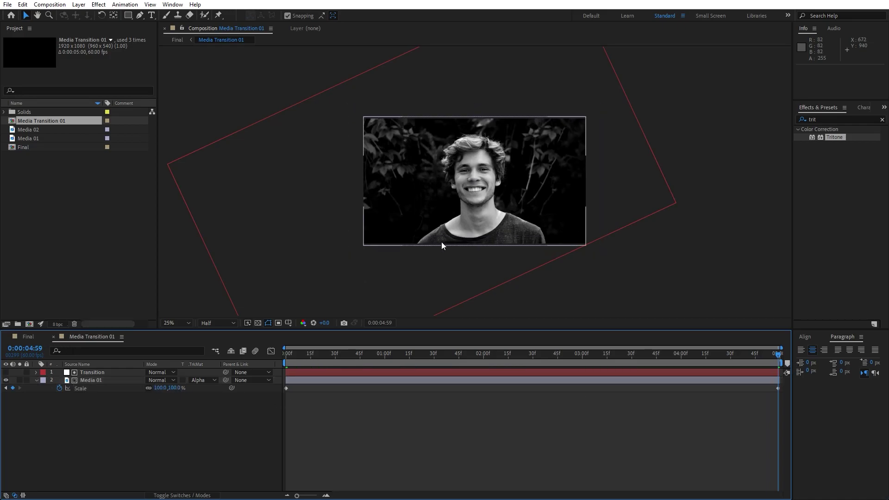
{"action": "left_click_drag", "start_coordinate": [317, 357], "coordinate": [501, 353]}
{"action": "key", "text": "space"}
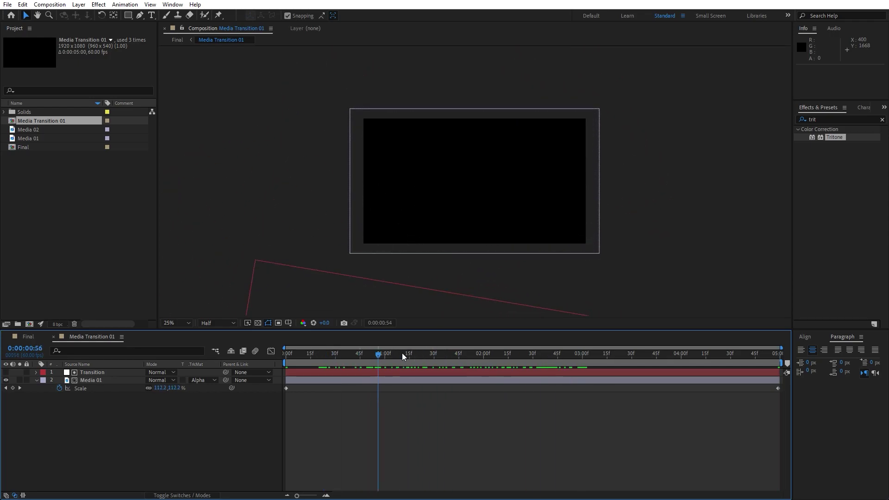
Return to the Final comp and preview the wipe, parking at 0:00:02:24.
{"action": "left_click", "coordinate": [37, 380]}
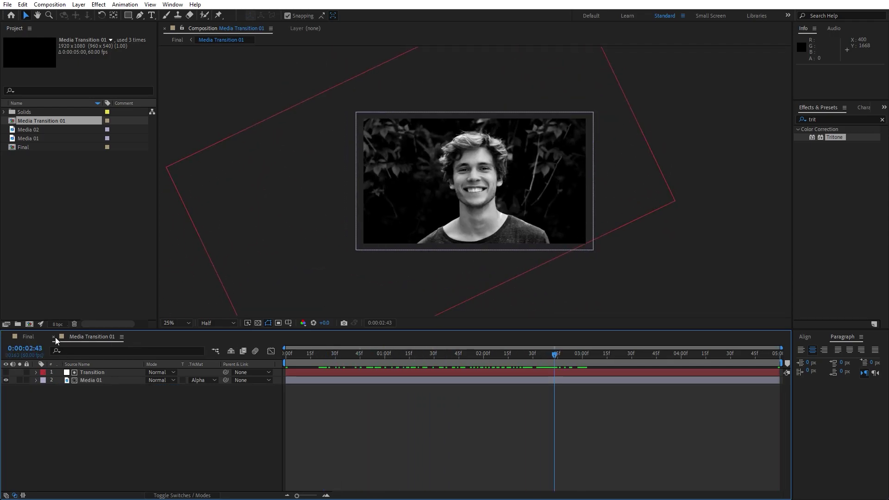
{"action": "left_click", "coordinate": [53, 336]}
{"action": "key", "text": "space"}
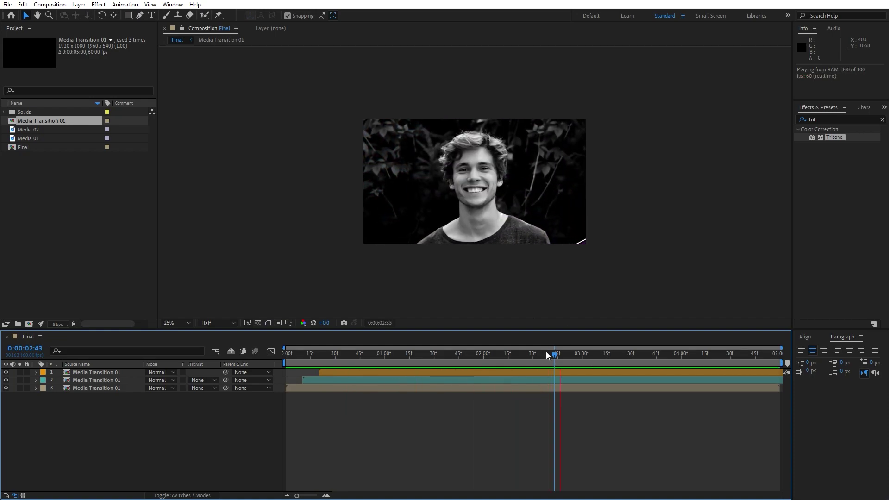
{"action": "key", "text": "space"}
{"action": "mouse_move", "coordinate": [520, 358]}
{"action": "left_mouse_down"}
{"action": "mouse_move", "coordinate": [502, 355]}
{"action": "mouse_move", "coordinate": [523, 356]}
{"action": "left_mouse_up"}
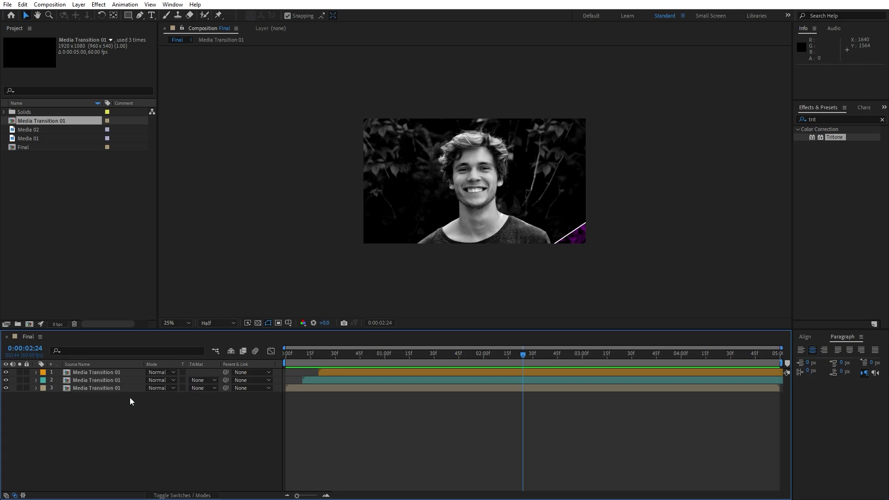
Delete the bottom Media Transition 01 copy and shift the remaining two to start at 0:00.
{"action": "left_click", "coordinate": [111, 389]}
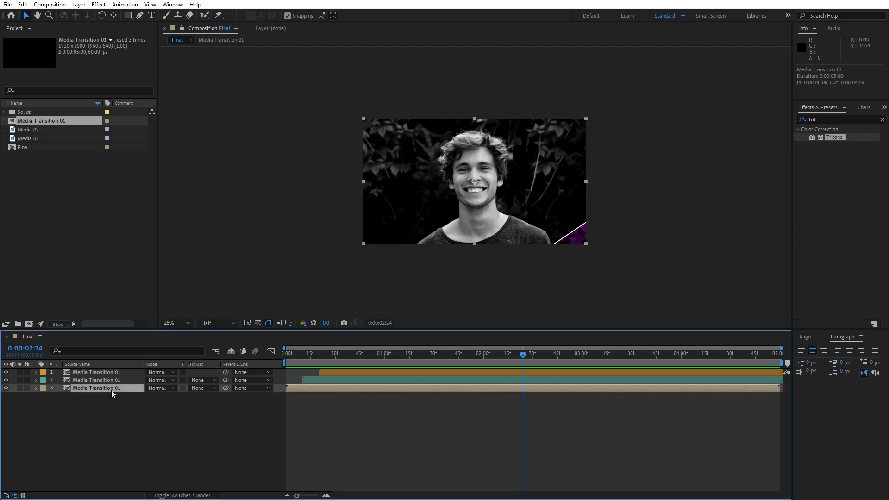
{"action": "key", "text": "Delete"}
{"action": "left_click", "coordinate": [129, 380]}
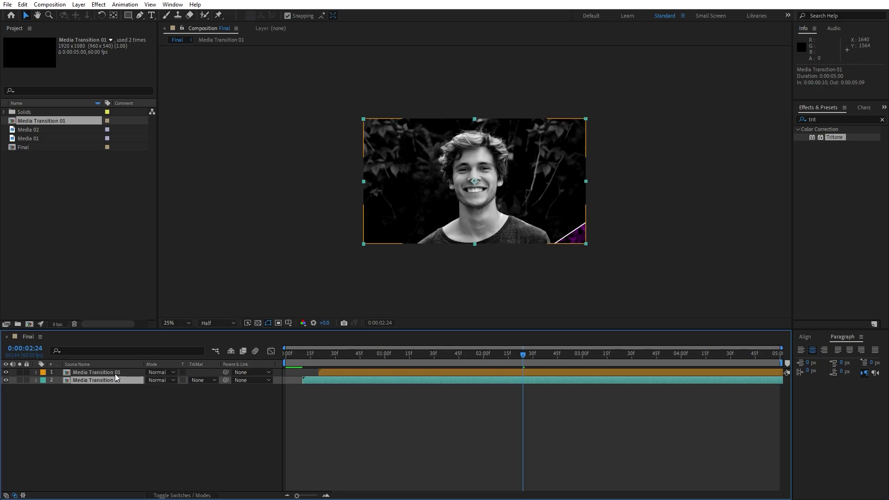
{"action": "left_click", "coordinate": [114, 374], "text": "shift"}
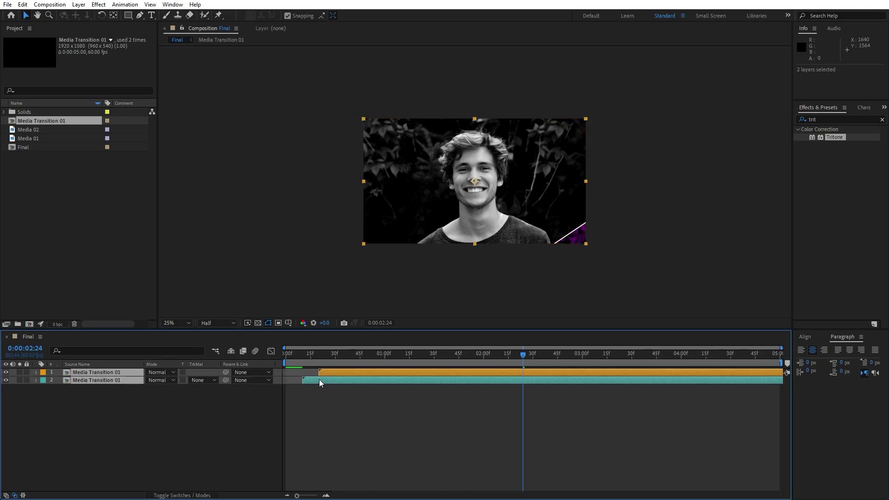
{"action": "left_click_drag", "start_coordinate": [318, 378], "coordinate": [429, 358]}
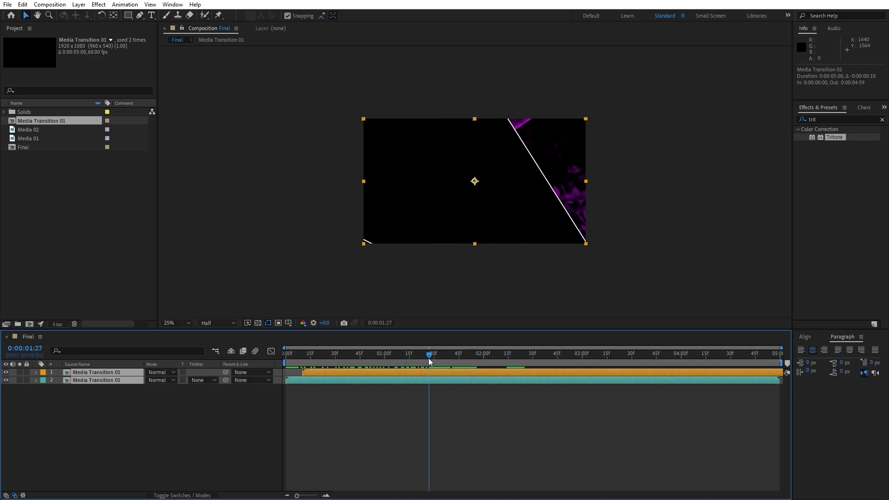
{"action": "key", "text": "space"}
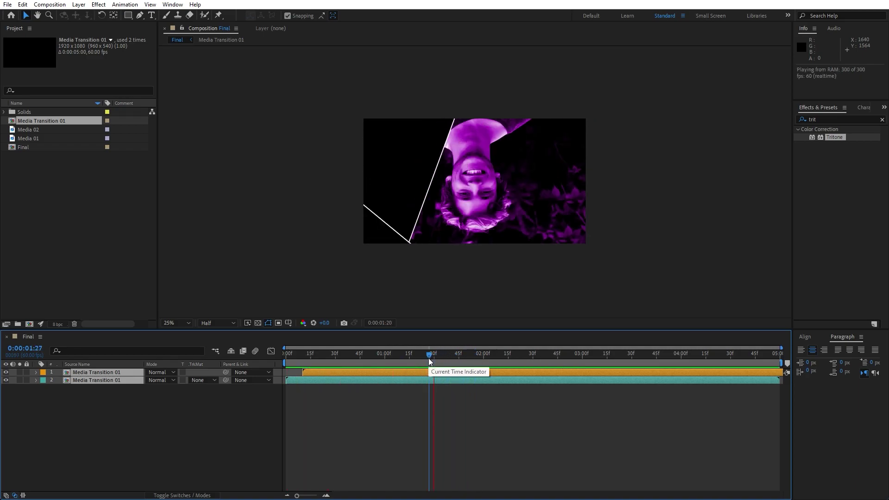
{"action": "left_click_drag", "start_coordinate": [449, 357], "coordinate": [407, 358]}
{"action": "key", "text": "space"}
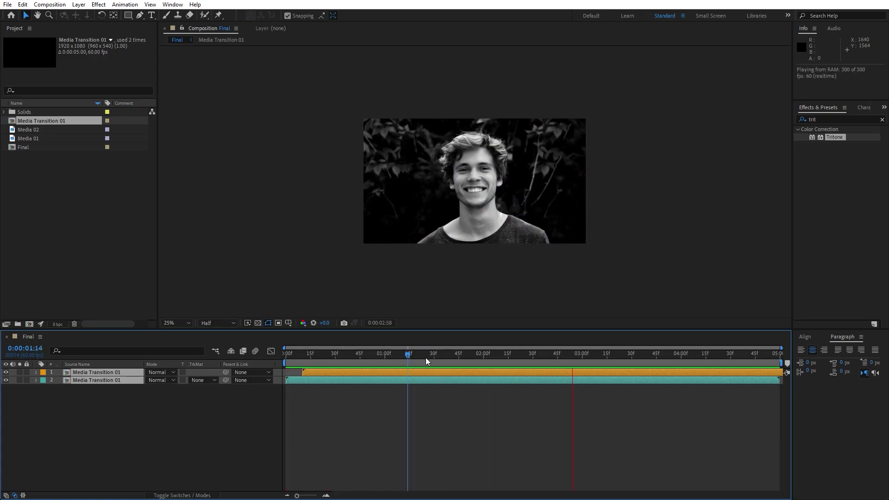
{"action": "key", "text": "space"}
{"action": "left_click_drag", "start_coordinate": [429, 357], "coordinate": [470, 358]}
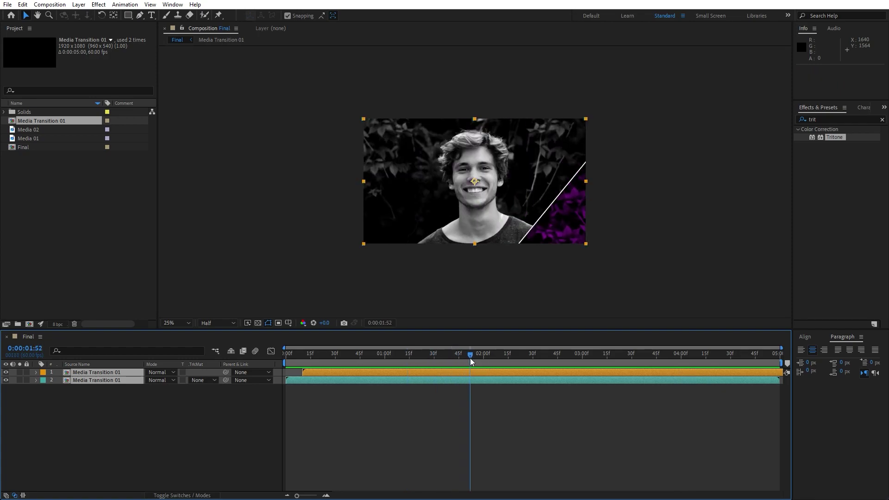